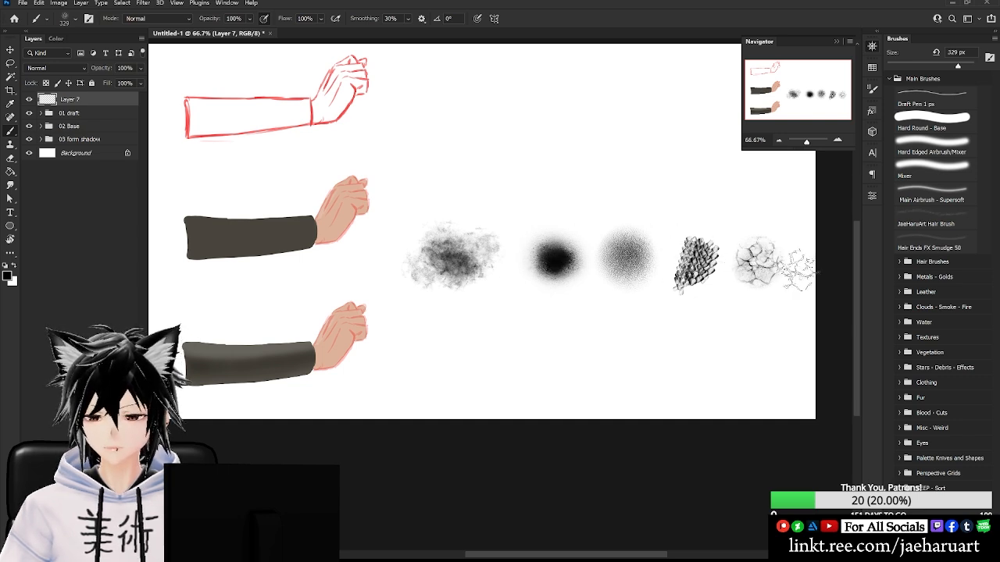
# Add a new layer above the base layer in the 03 form shadow group, clipped to it, with Soft Light blending.
pyautogui.click(837, 140)
pyautogui.click(837, 141)
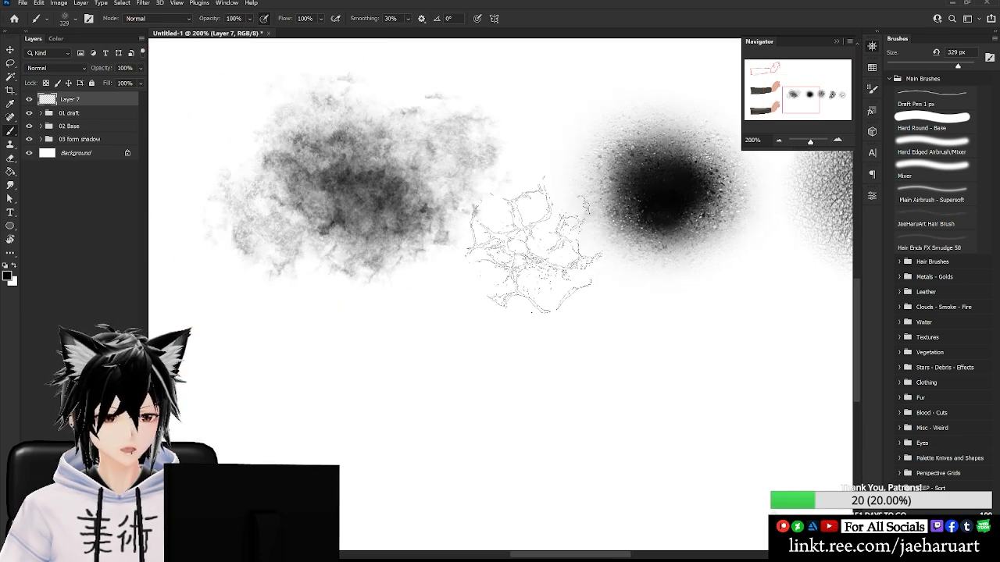
pyautogui.moveTo(812, 102)
pyautogui.mouseDown()
pyautogui.moveTo(843, 95)
pyautogui.moveTo(805, 97)
pyautogui.mouseUp()
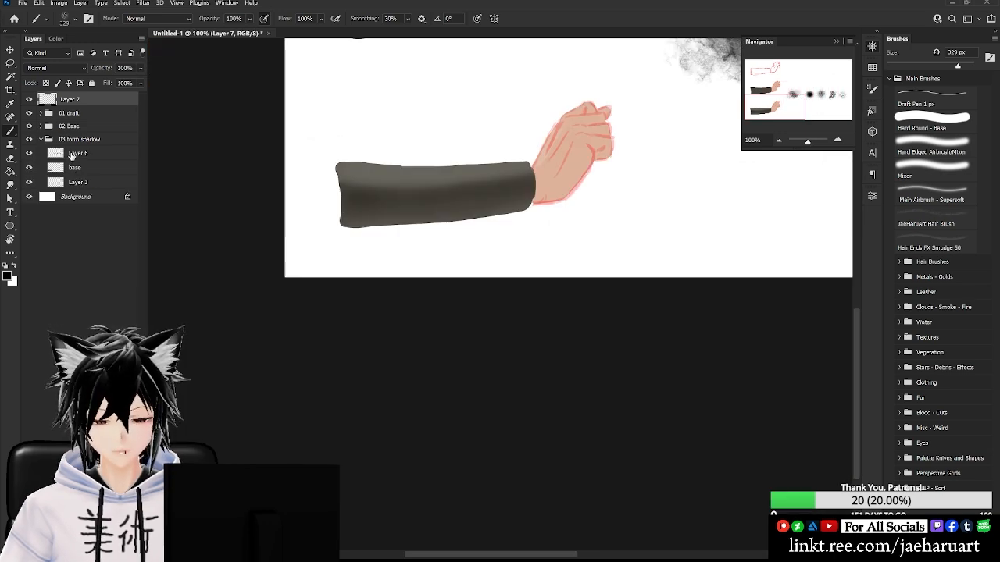
pyautogui.click(73, 154)
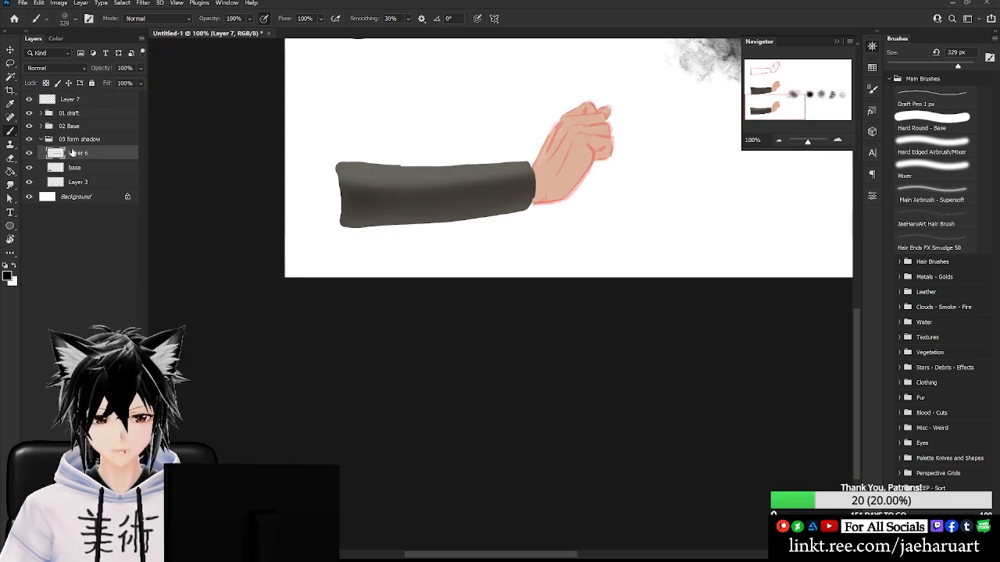
pyautogui.click(55, 167)
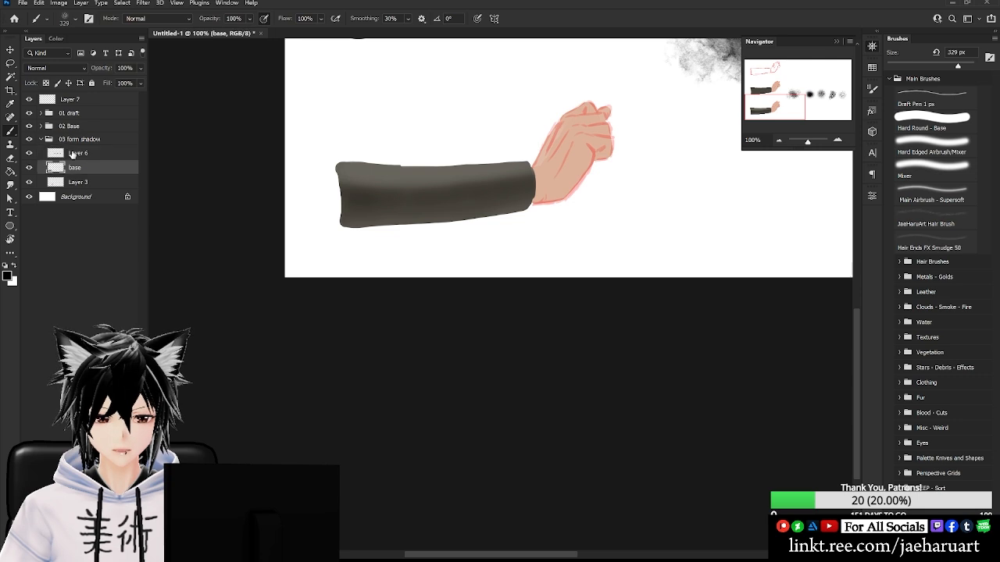
pyautogui.hotkey('ctrl', 'shift', 'n')
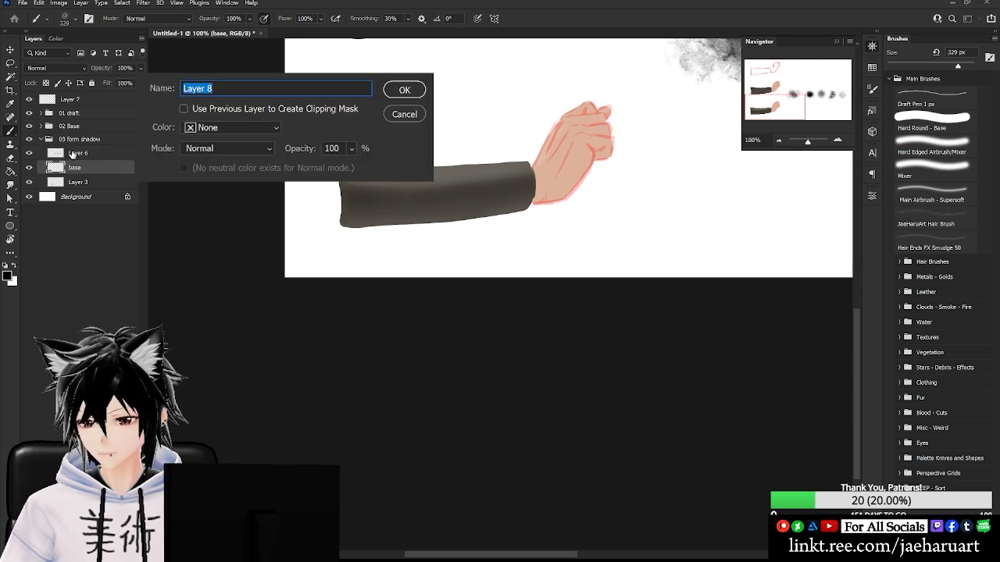
pyautogui.press('Return')
pyautogui.click(30, 181)
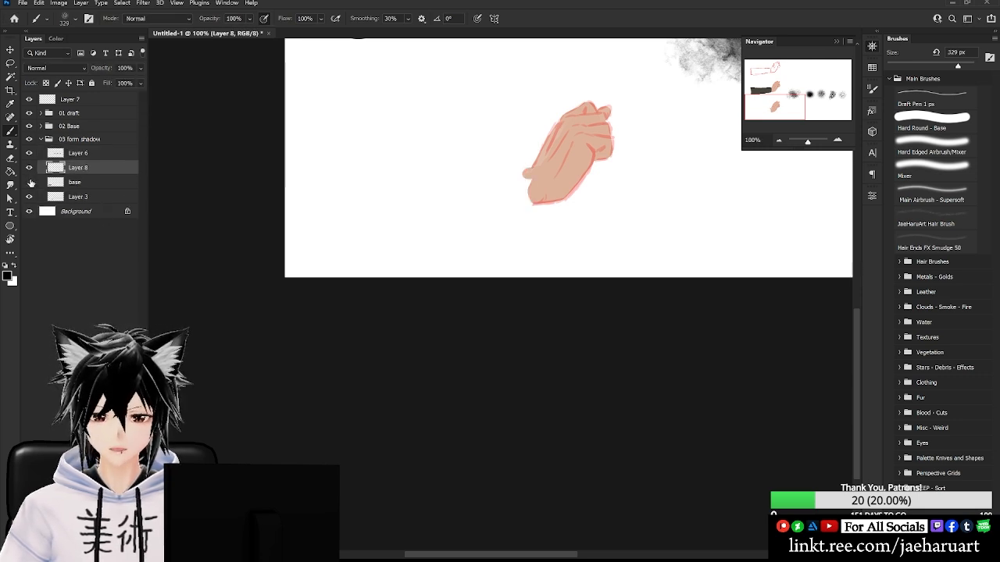
pyautogui.click(30, 182)
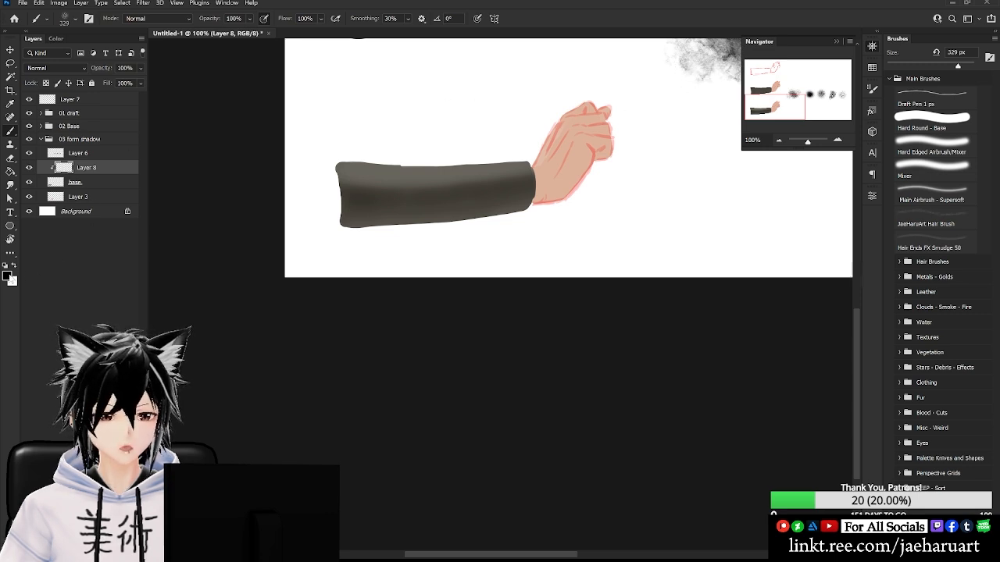
pyautogui.click(66, 68)
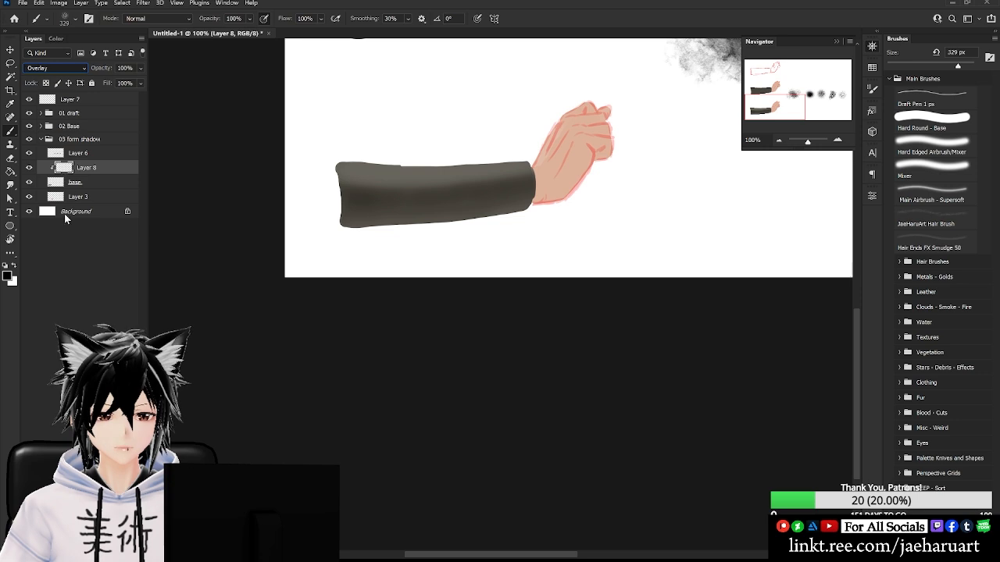
pyautogui.click(65, 213)
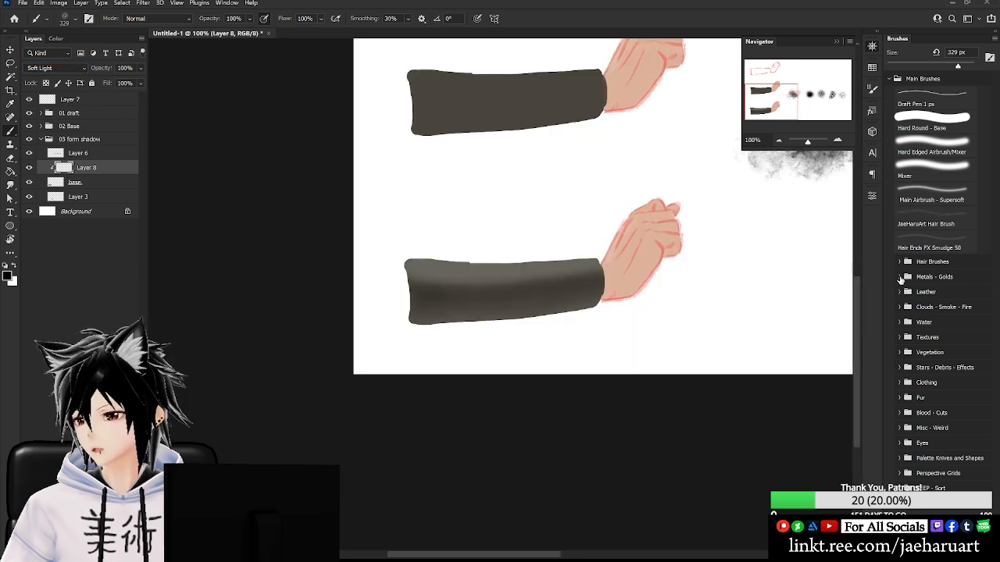
# Paint black mottled texture over the lower sleeve with the 1 gold rust brush at 250 px.
pyautogui.click(900, 277)
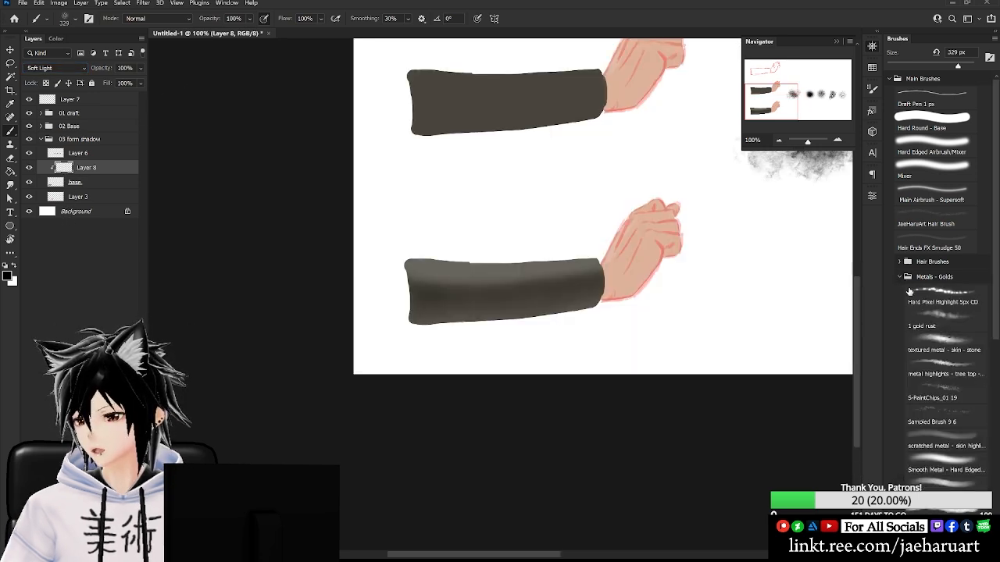
pyautogui.click(927, 320)
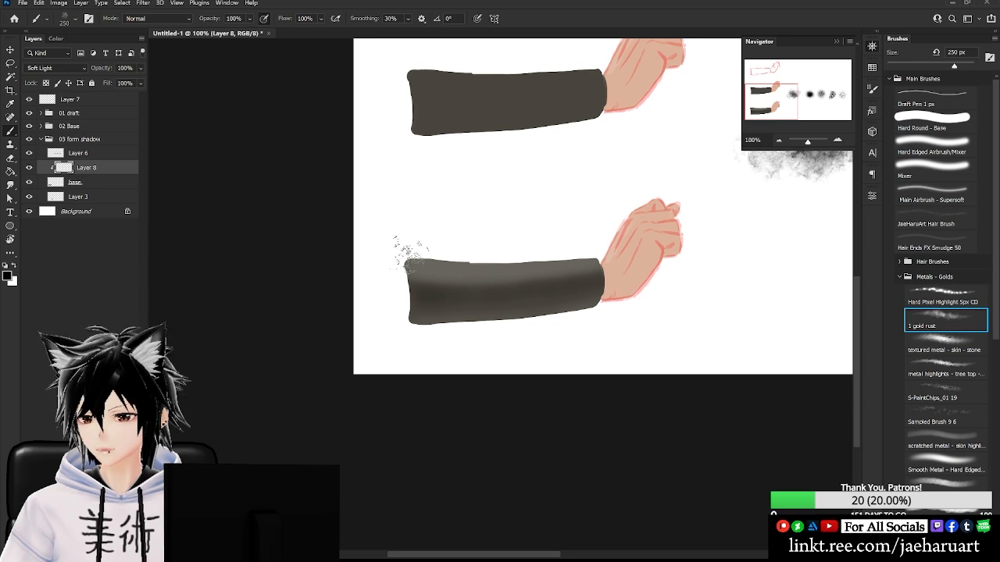
pyautogui.moveTo(398, 274); pyautogui.dragTo(639, 262)
pyautogui.moveTo(418, 311); pyautogui.dragTo(648, 286)
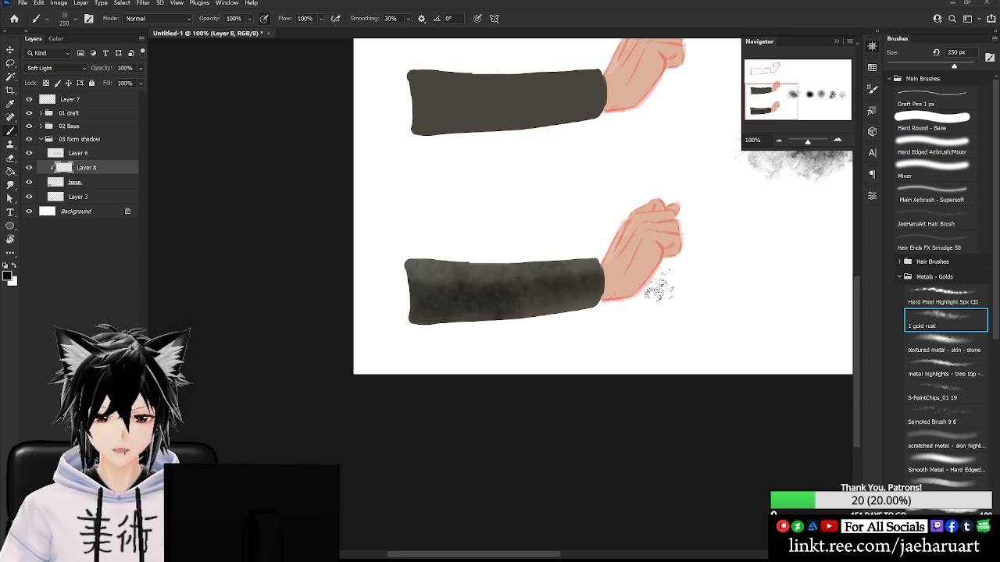
pyautogui.moveTo(404, 269); pyautogui.dragTo(531, 274)
# Build up the lower sleeve's rust texture with white strokes, followed by more black strokes along its length.
pyautogui.hotkey('ctrl', '+')
pyautogui.press('x')
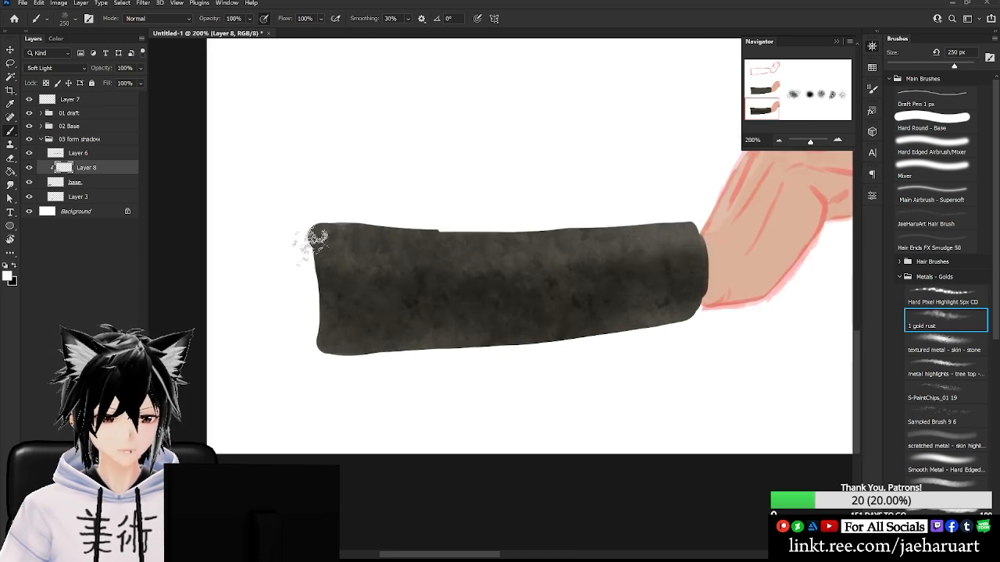
pyautogui.moveTo(316, 240)
pyautogui.mouseDown()
pyautogui.moveTo(486, 248)
pyautogui.moveTo(693, 240)
pyautogui.mouseUp()
pyautogui.moveTo(343, 300); pyautogui.dragTo(647, 290)
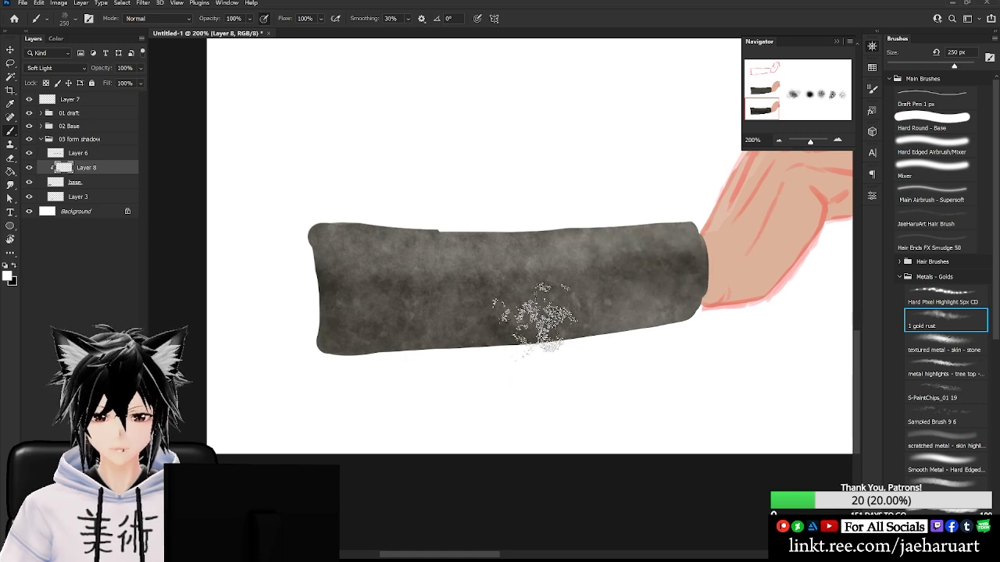
pyautogui.press('x')
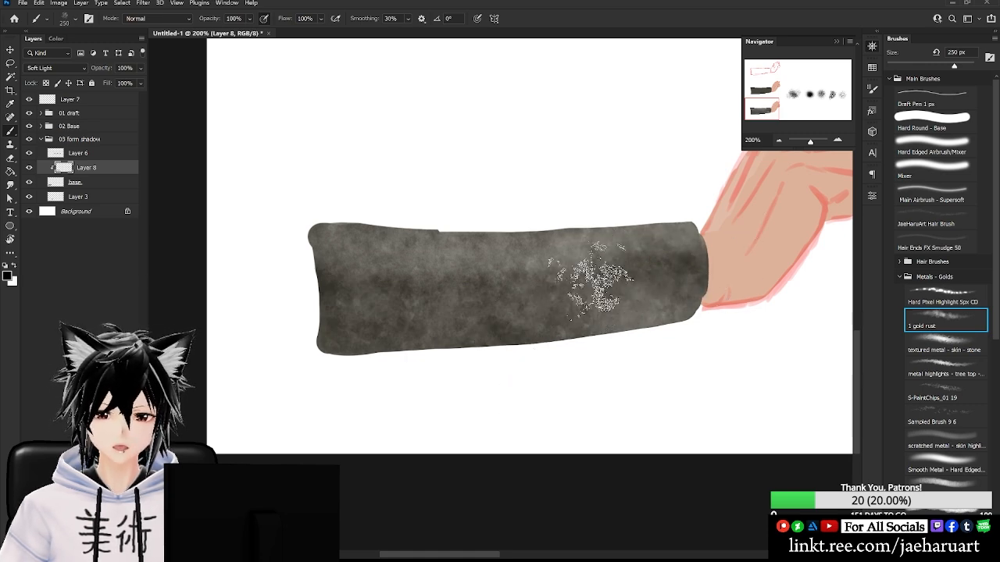
pyautogui.moveTo(402, 257)
pyautogui.mouseDown()
pyautogui.moveTo(346, 272)
pyautogui.moveTo(511, 285)
pyautogui.mouseUp()
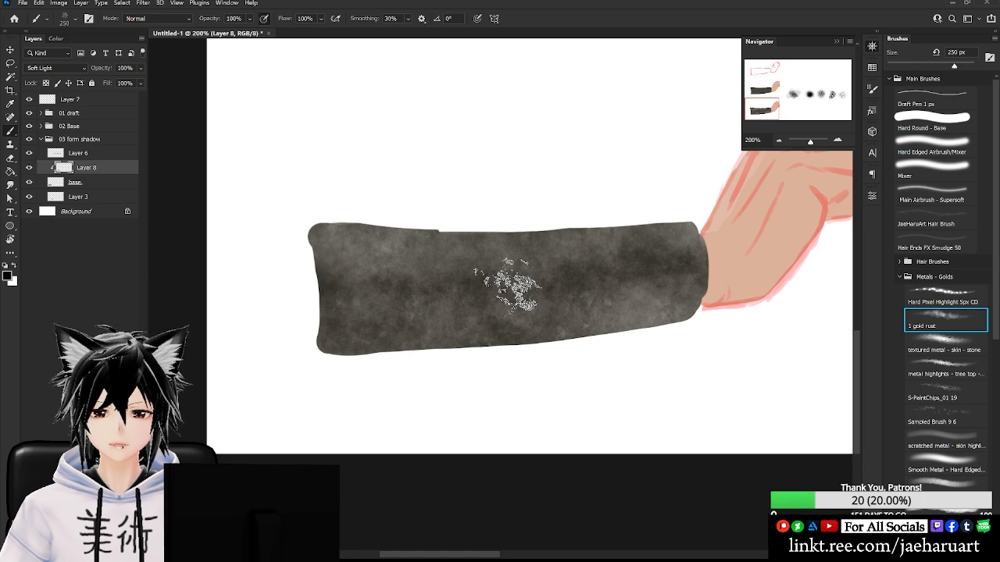
pyautogui.moveTo(371, 349); pyautogui.dragTo(742, 325)
pyautogui.moveTo(714, 242)
pyautogui.mouseDown()
pyautogui.moveTo(522, 250)
pyautogui.moveTo(399, 344)
pyautogui.mouseUp()
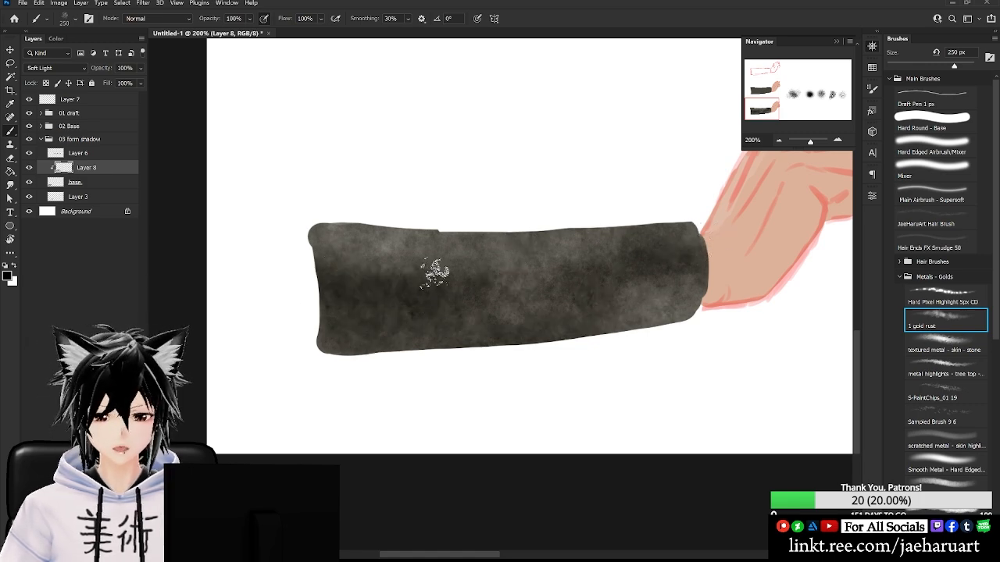
# Lasso around the whole lower sleeve and delete the painted rust texture inside the selection.
pyautogui.press('l')
pyautogui.moveTo(546, 185); pyautogui.dragTo(602, 153)
pyautogui.press('Delete')
# Try the textured metal - skin - stone brush in black over the lower sleeve, at 329 px and again at 173 px.
pyautogui.click(945, 344)
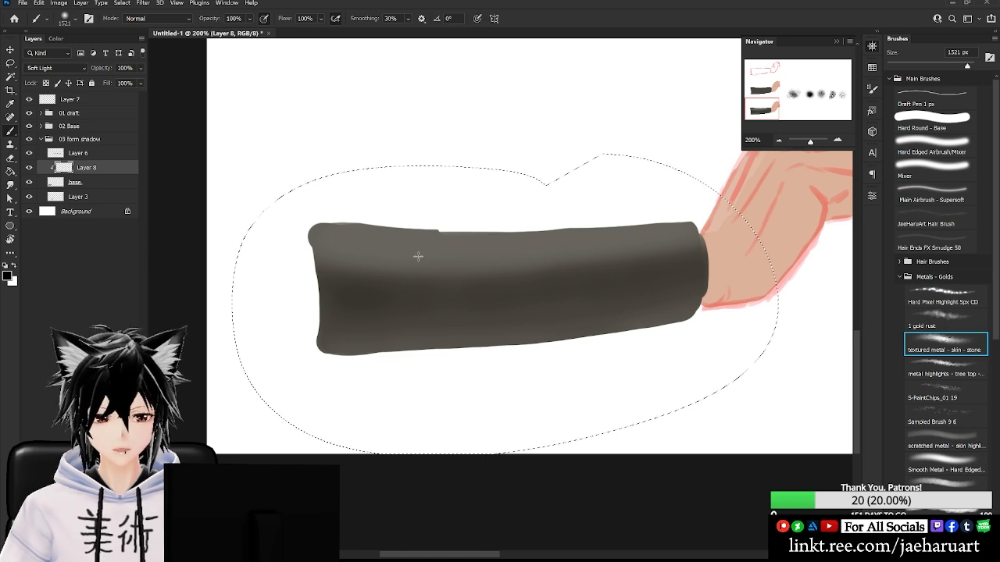
pyautogui.moveTo(962, 64); pyautogui.dragTo(957, 65)
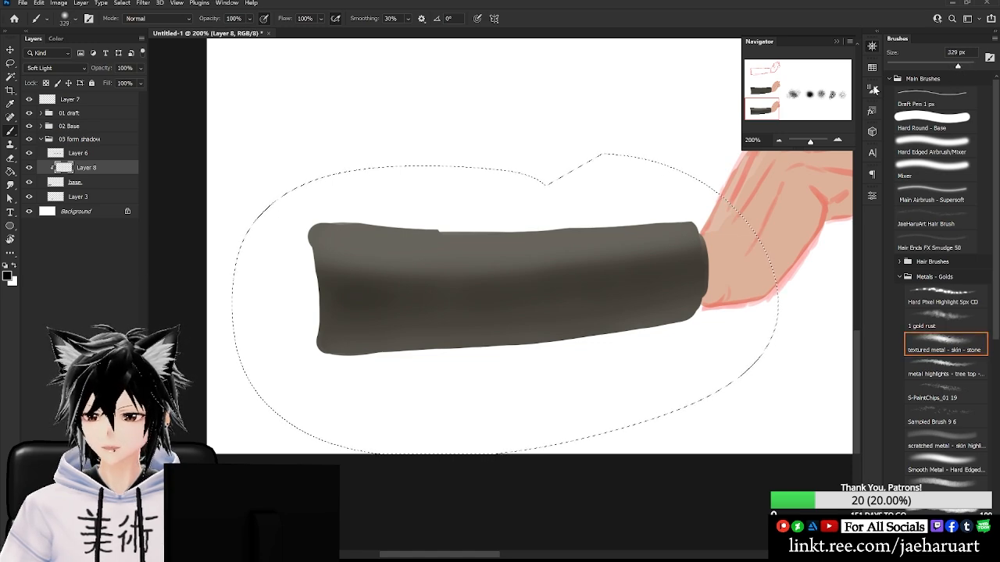
pyautogui.moveTo(769, 105)
pyautogui.mouseDown()
pyautogui.moveTo(812, 92)
pyautogui.moveTo(735, 132)
pyautogui.mouseUp()
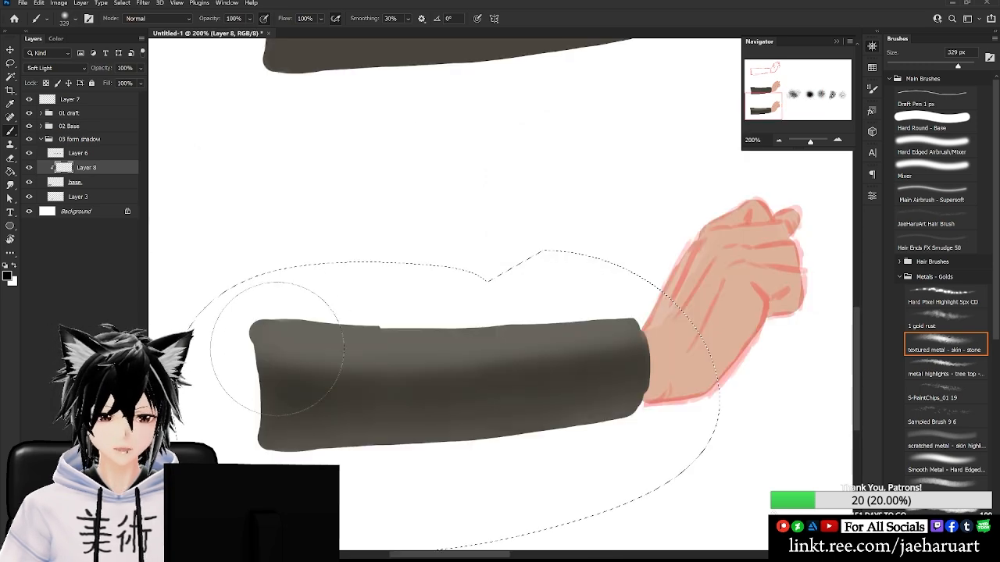
pyautogui.moveTo(273, 347)
pyautogui.mouseDown()
pyautogui.moveTo(312, 421)
pyautogui.moveTo(597, 357)
pyautogui.mouseUp()
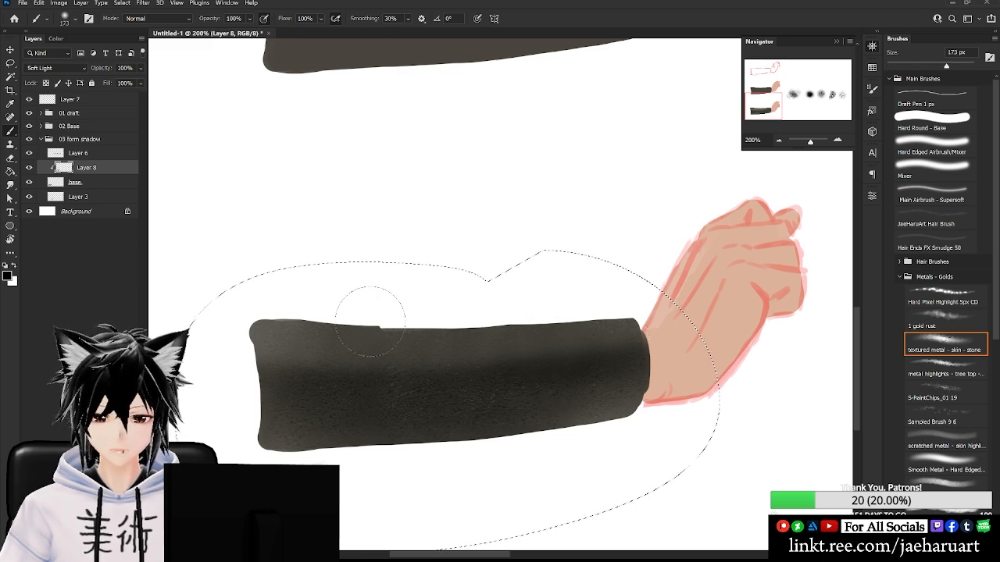
pyautogui.hotkey('ctrl', 'z')
pyautogui.moveTo(296, 348); pyautogui.dragTo(494, 353)
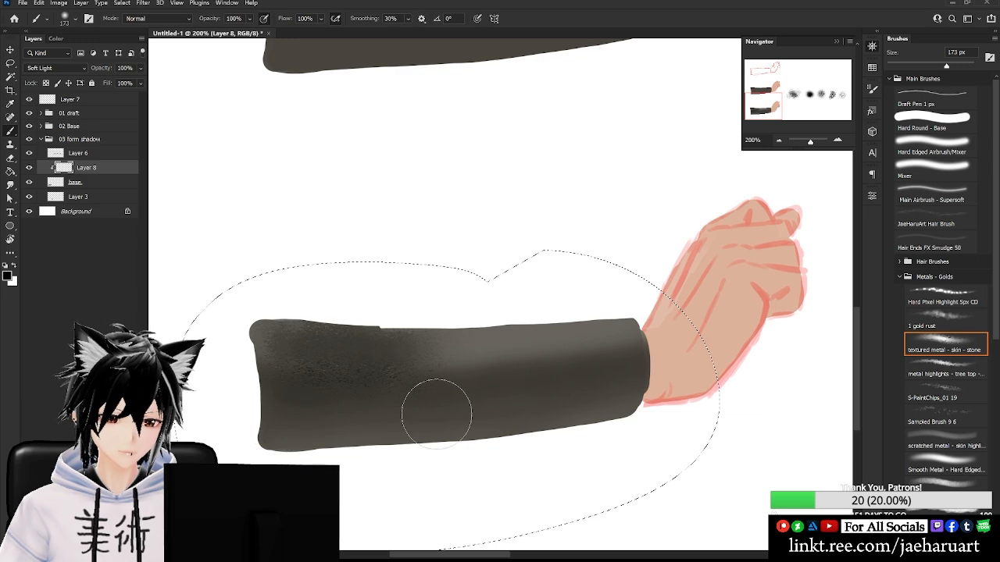
# Try the Leather Texture Brush 01 at 269 px over the lower sleeve, once in white and once in black.
pyautogui.press('x')
pyautogui.moveTo(768, 102); pyautogui.dragTo(822, 96)
pyautogui.click(898, 276)
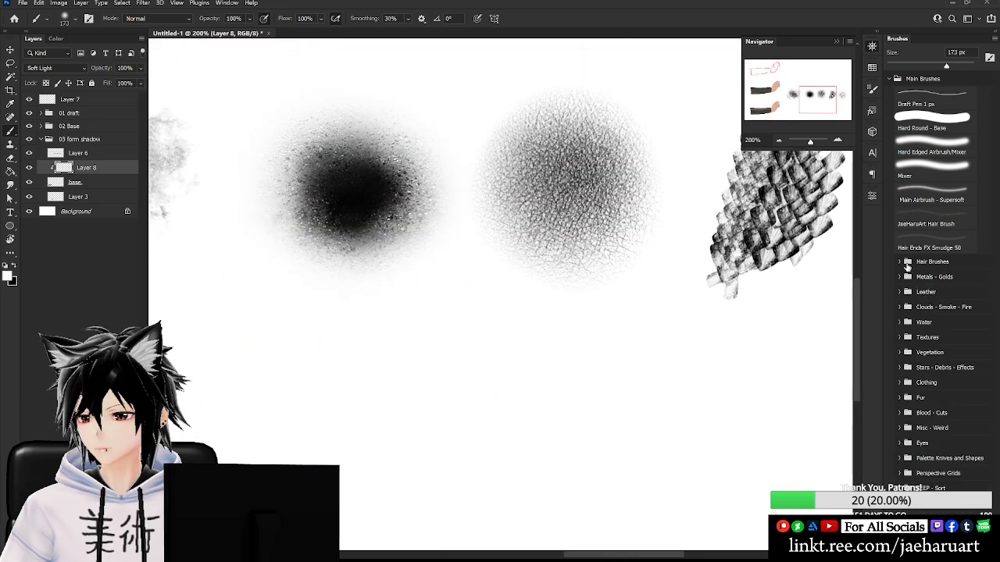
pyautogui.click(899, 292)
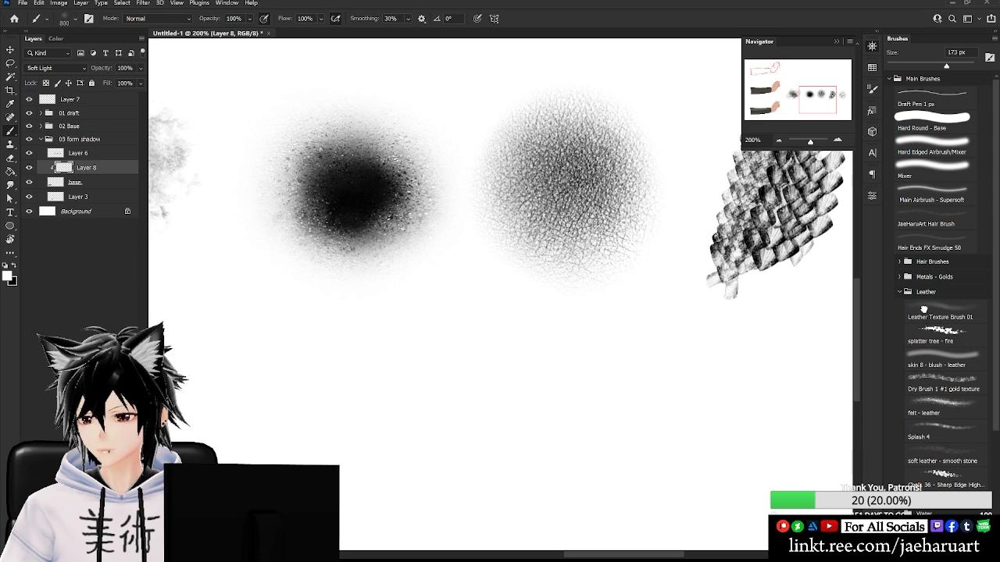
pyautogui.click(924, 311)
pyautogui.moveTo(802, 101); pyautogui.dragTo(748, 135)
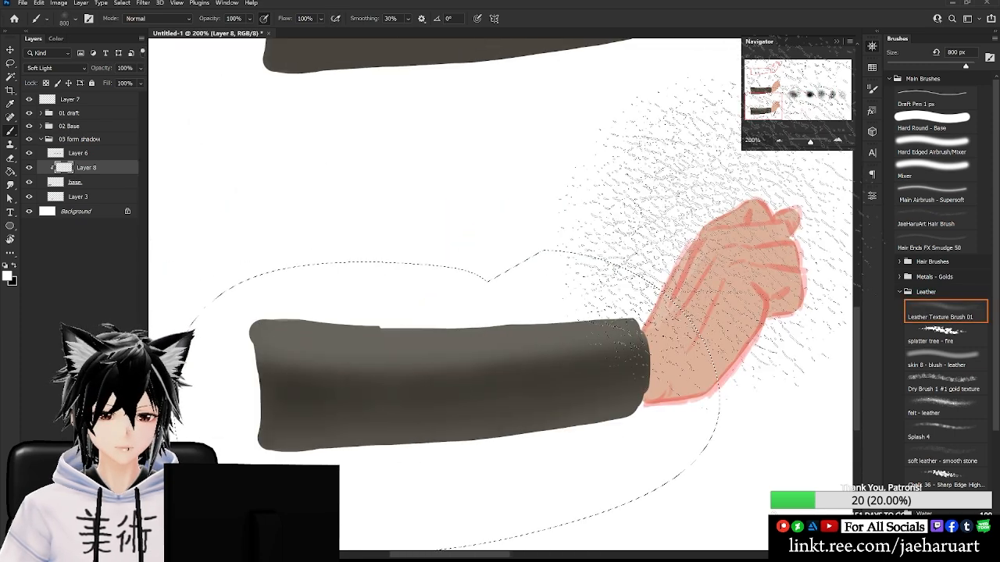
pyautogui.hotkey('ctrl', 'z')
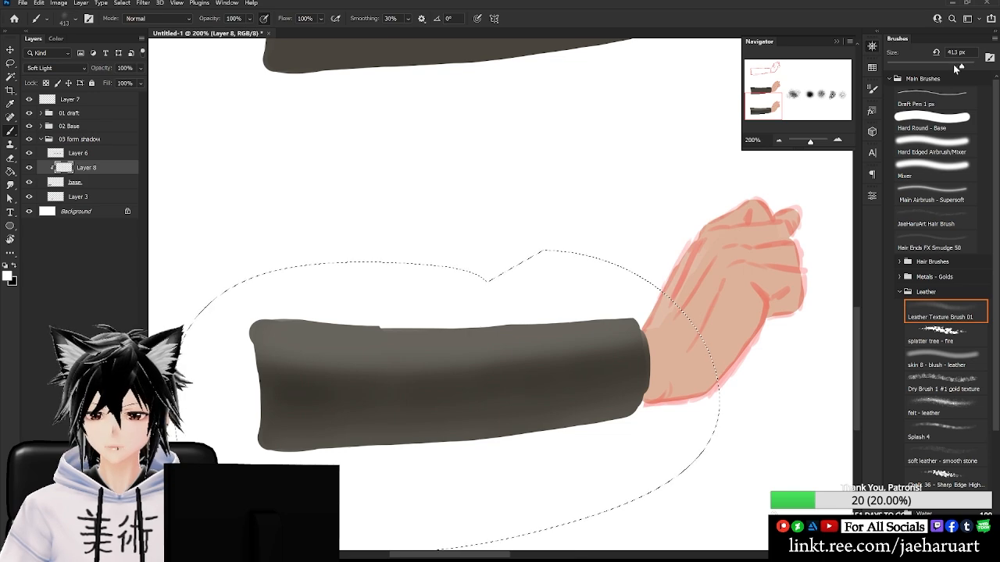
pyautogui.moveTo(591, 318)
pyautogui.mouseDown()
pyautogui.moveTo(301, 351)
pyautogui.moveTo(254, 342)
pyautogui.moveTo(705, 321)
pyautogui.moveTo(313, 400)
pyautogui.moveTo(242, 400)
pyautogui.moveTo(743, 384)
pyautogui.moveTo(305, 363)
pyautogui.moveTo(251, 338)
pyautogui.moveTo(730, 320)
pyautogui.mouseUp()
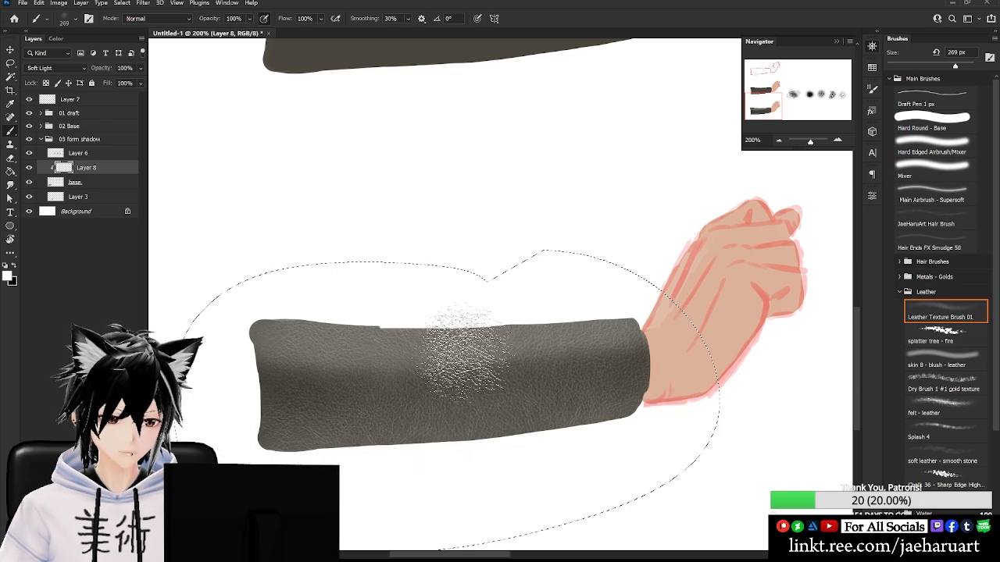
pyautogui.hotkey('ctrl', 'z')
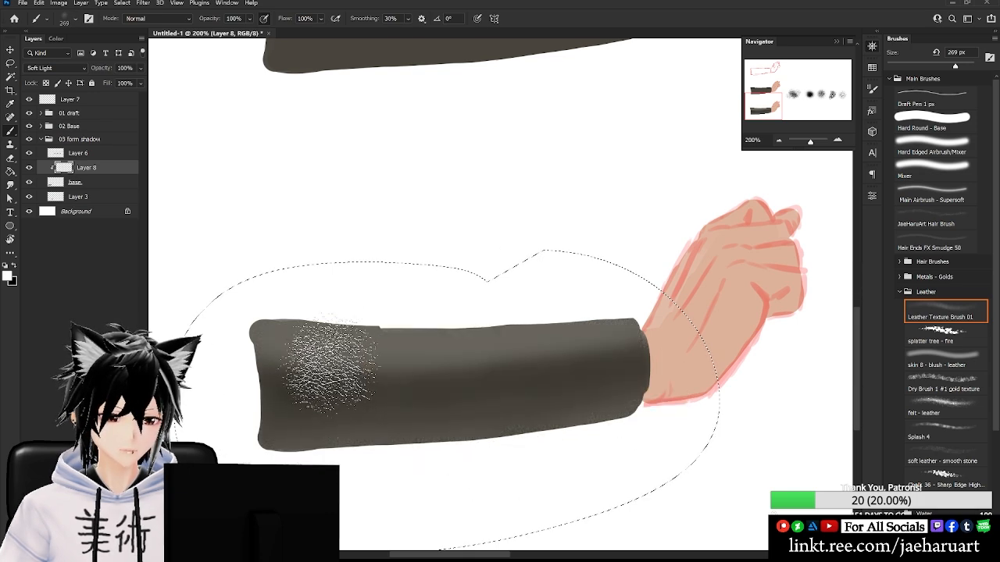
pyautogui.moveTo(274, 347)
pyautogui.mouseDown()
pyautogui.moveTo(671, 331)
pyautogui.moveTo(258, 406)
pyautogui.moveTo(668, 378)
pyautogui.moveTo(277, 426)
pyautogui.mouseUp()
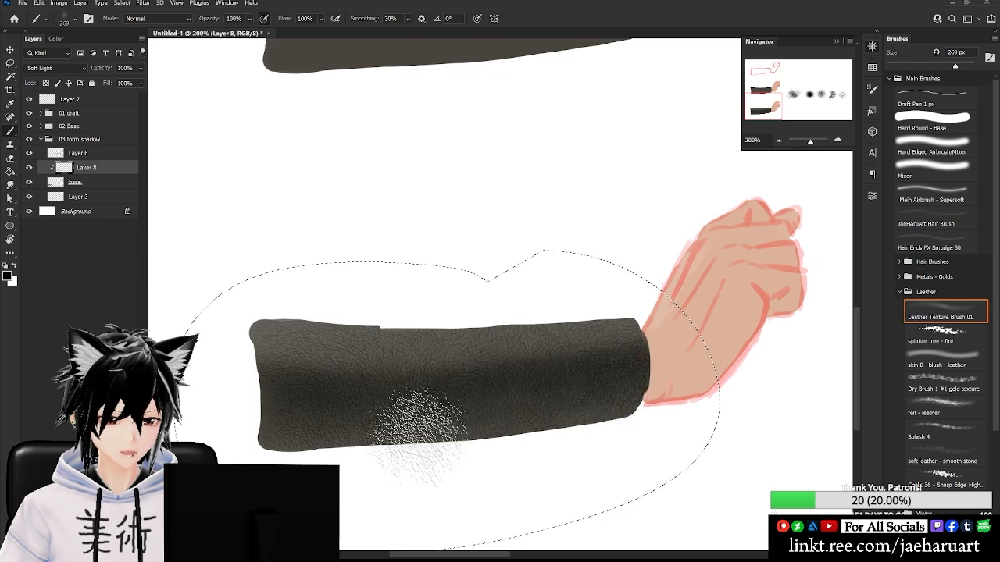
# Stamp black cracks across the middle of the lower sleeve with the ground - water - blood splat brush at 401 px.
pyautogui.click(831, 99)
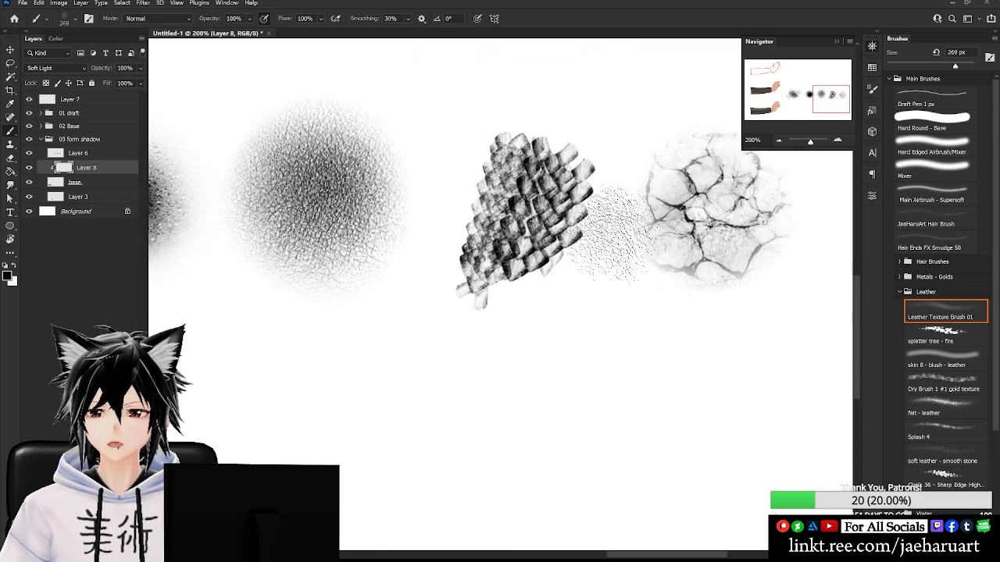
pyautogui.click(777, 140)
pyautogui.click(777, 141)
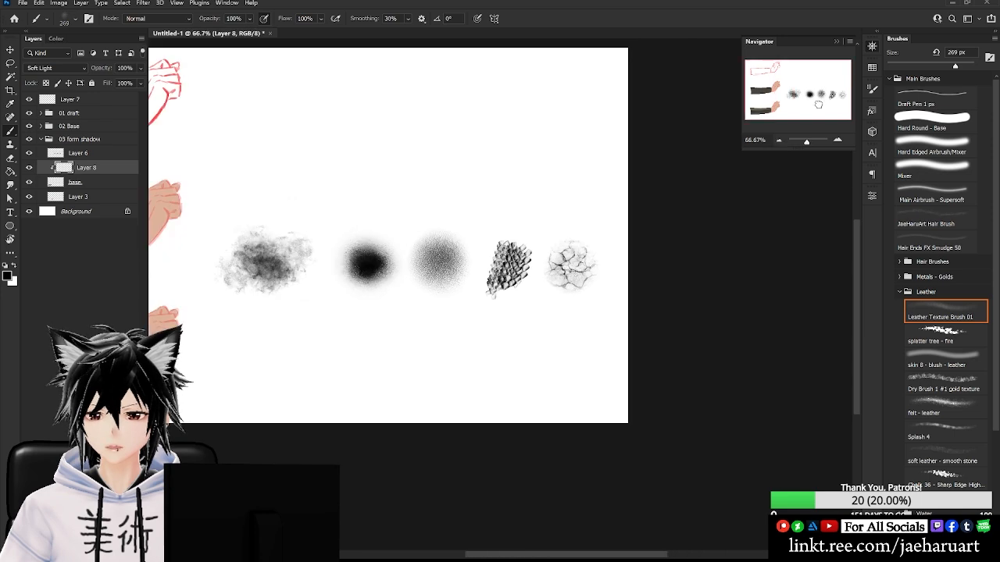
pyautogui.click(756, 115)
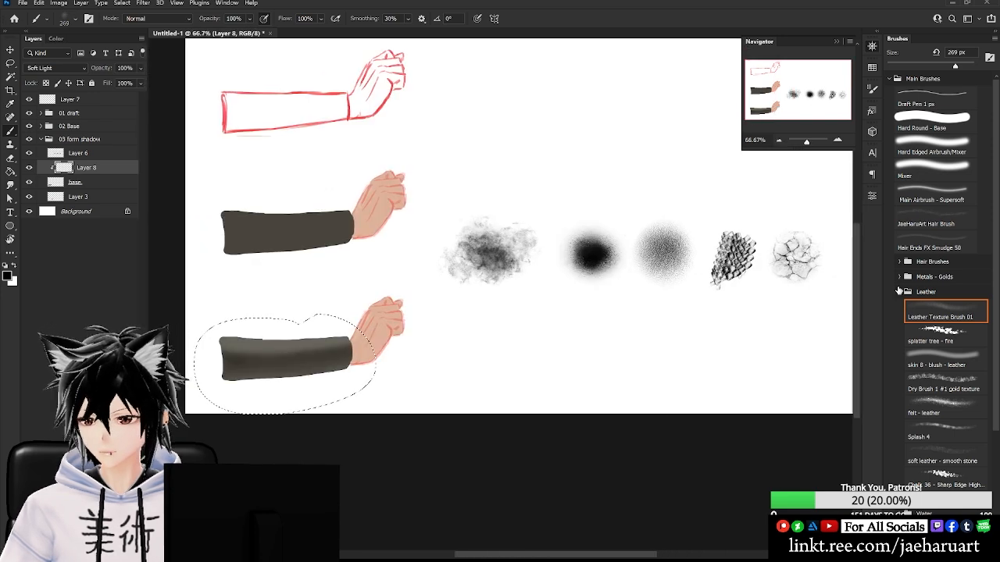
pyautogui.click(899, 291)
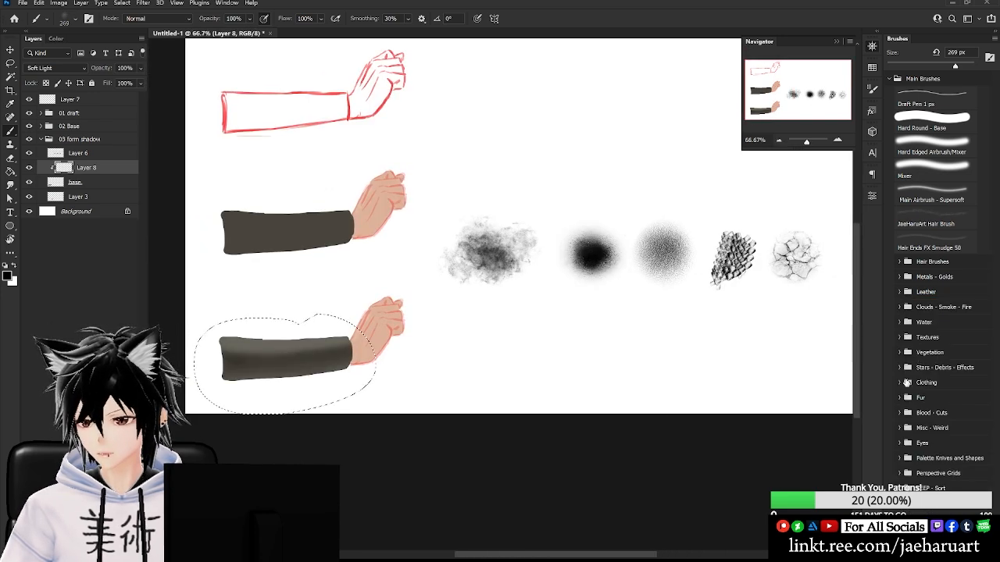
pyautogui.click(899, 321)
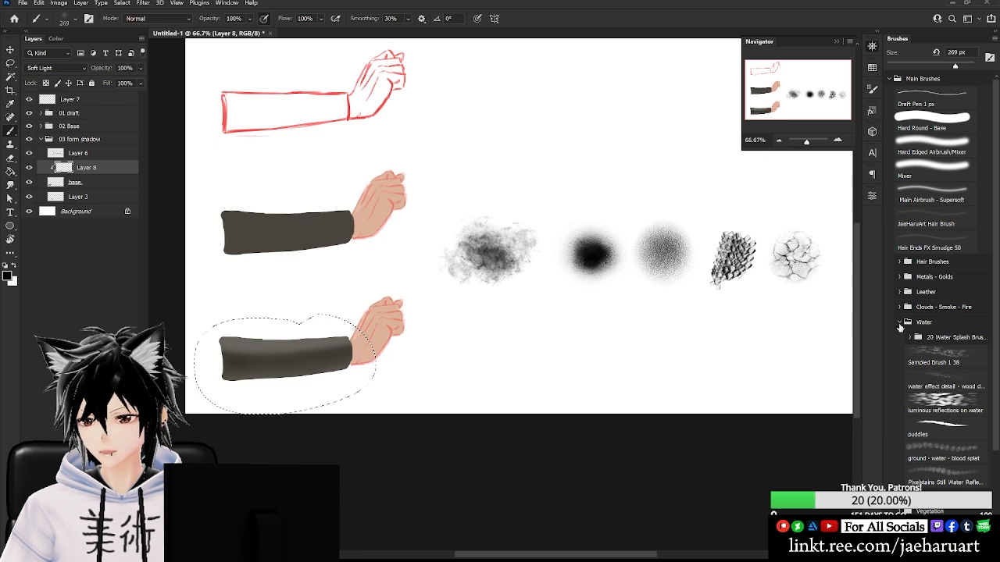
pyautogui.click(943, 450)
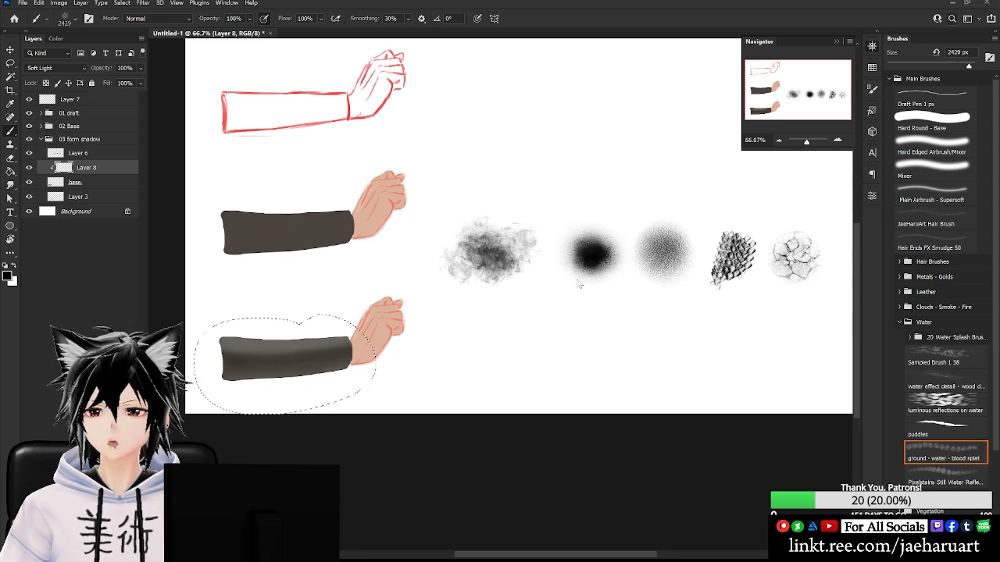
pyautogui.moveTo(578, 285); pyautogui.dragTo(343, 289)
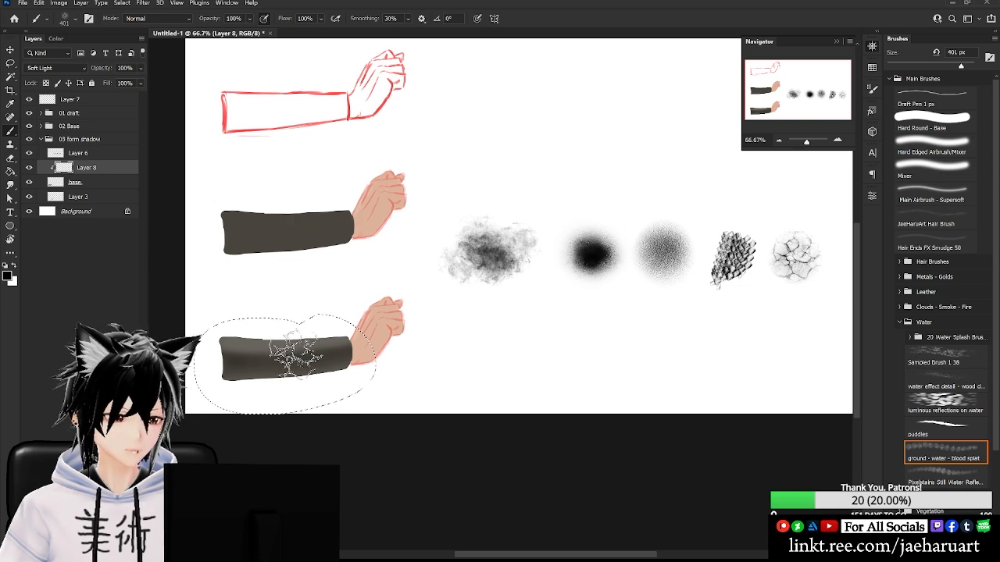
pyautogui.click(296, 355)
# Give Layer 8 a Bevel & Emboss effect, and hide and show the effects again to compare the cracks.
pyautogui.click(837, 140)
pyautogui.hotkey('ctrl', 'd')
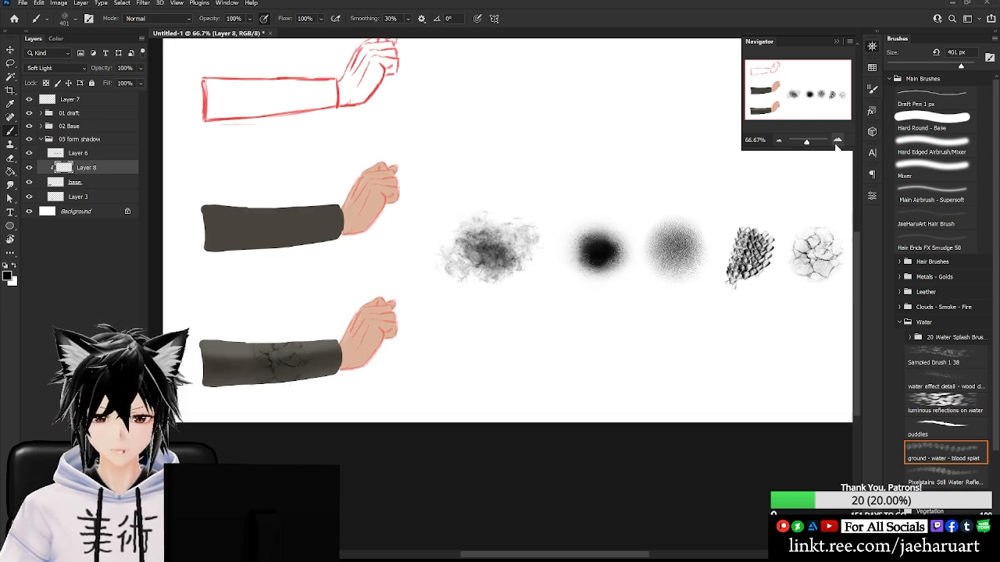
pyautogui.click(837, 140)
pyautogui.click(837, 140)
pyautogui.moveTo(803, 102); pyautogui.dragTo(772, 107)
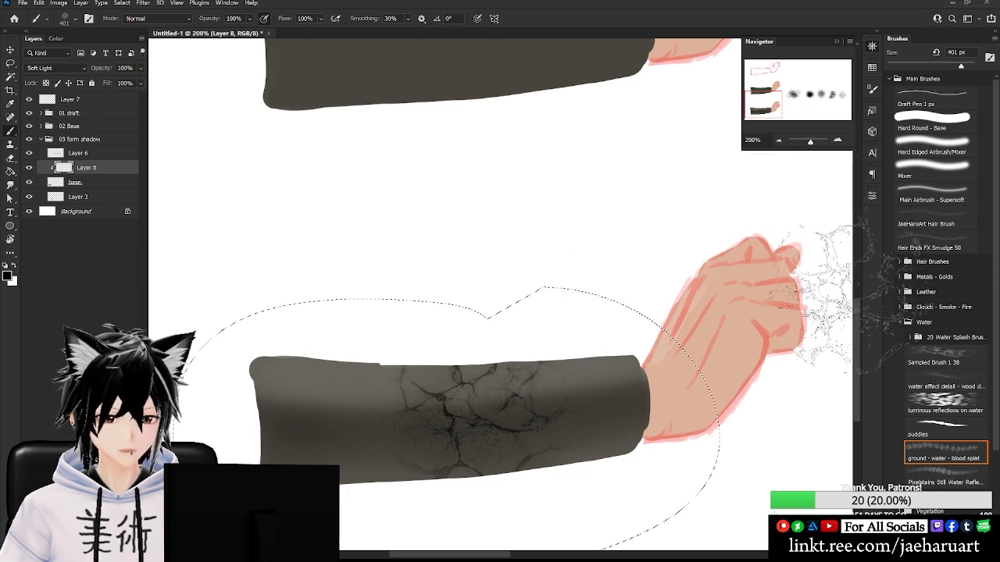
pyautogui.moveTo(859, 320); pyautogui.dragTo(857, 336)
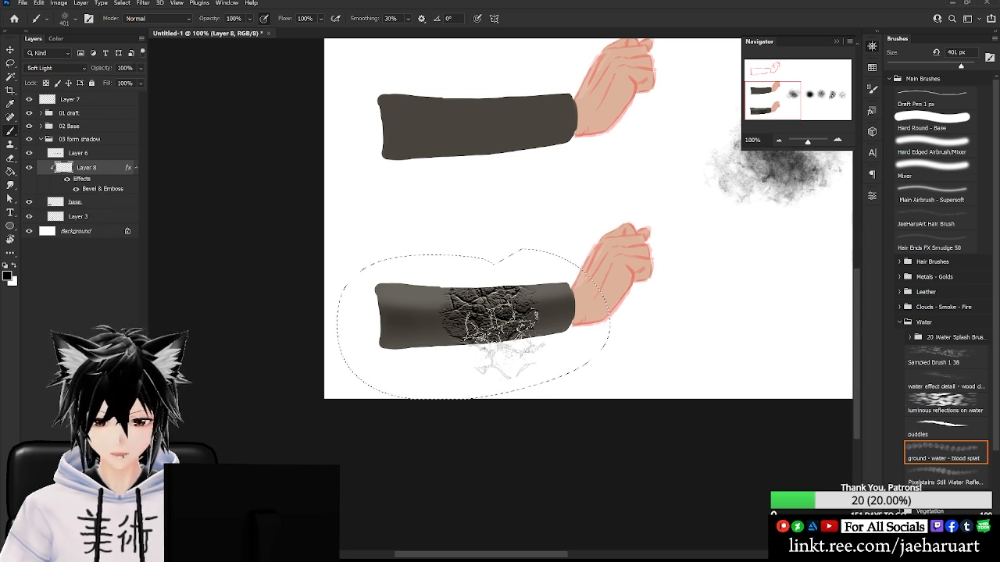
pyautogui.click(68, 179)
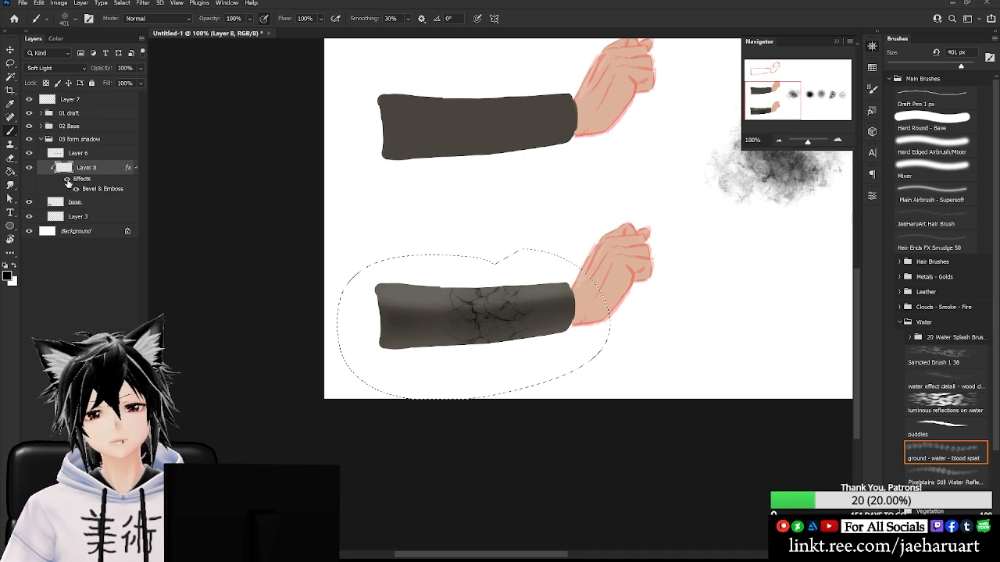
pyautogui.click(68, 180)
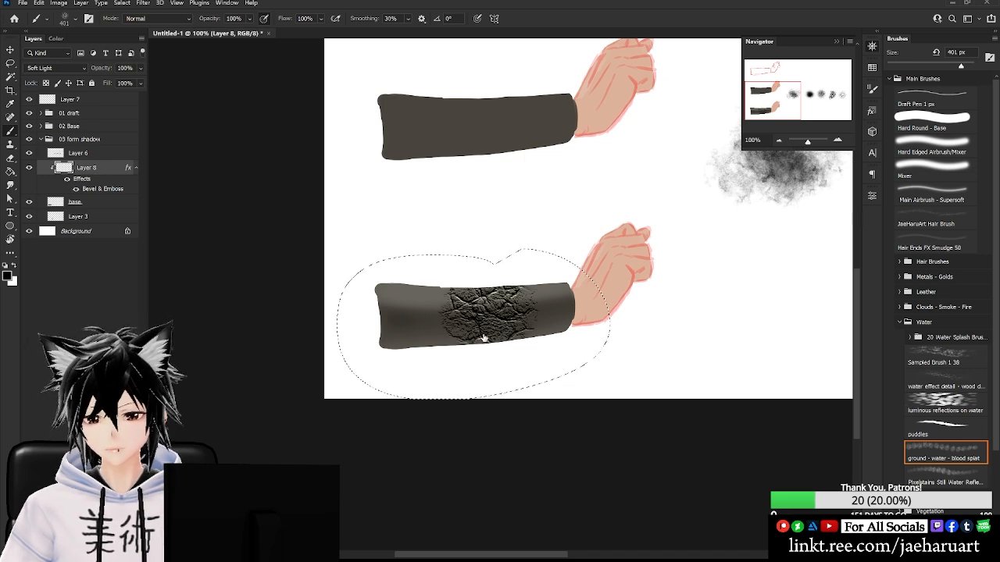
# Set Layer 8's Bevel & Emboss technique to Chisel Hard, with a shading angle of 87° and an altitude of 53°.
pyautogui.doubleClick(110, 168)
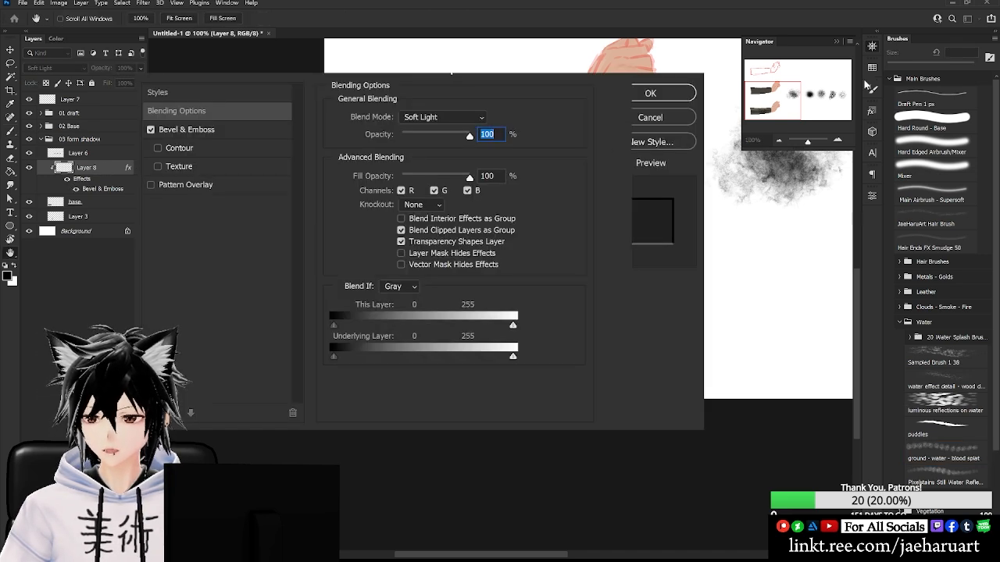
pyautogui.click(261, 130)
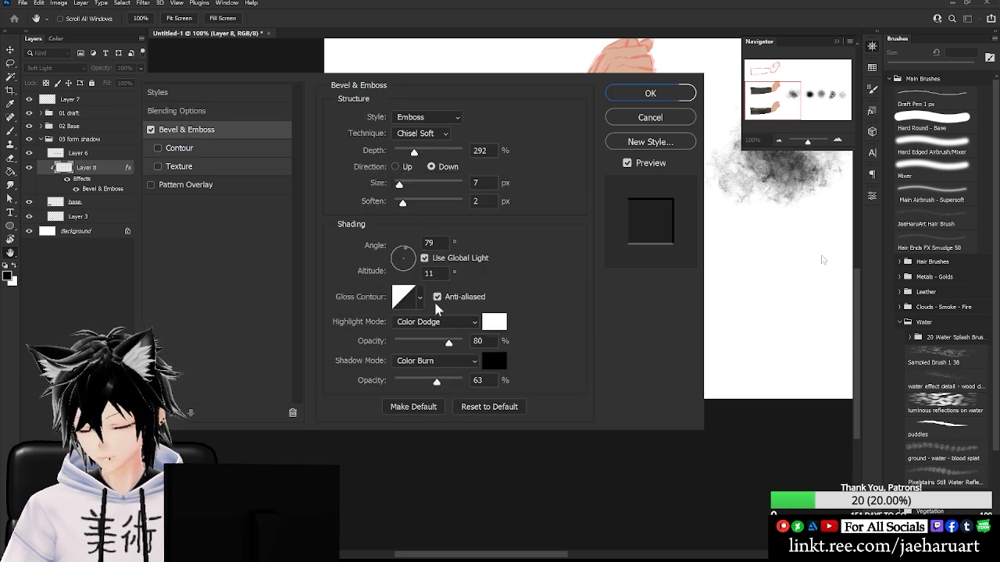
pyautogui.click(405, 255)
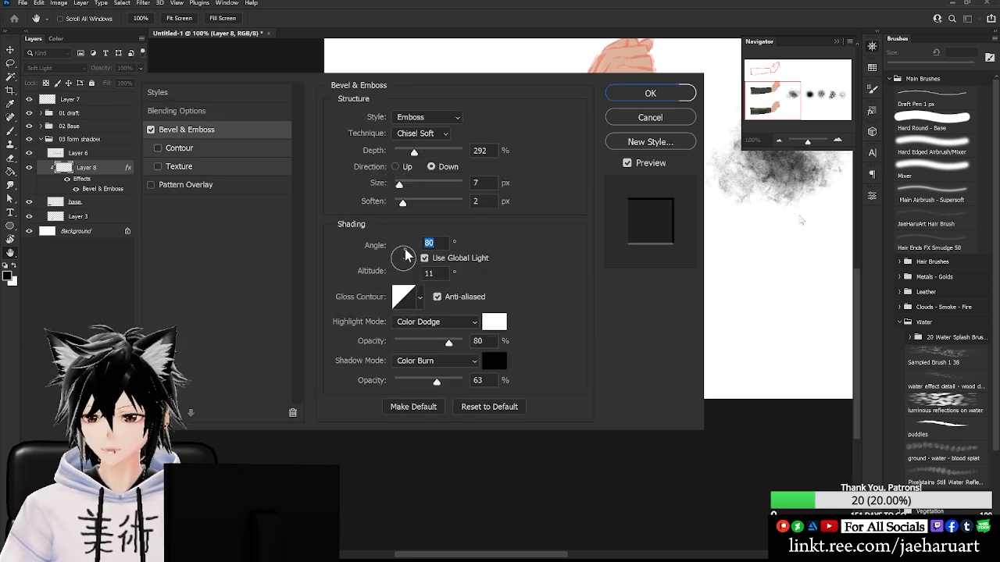
pyautogui.click(404, 258)
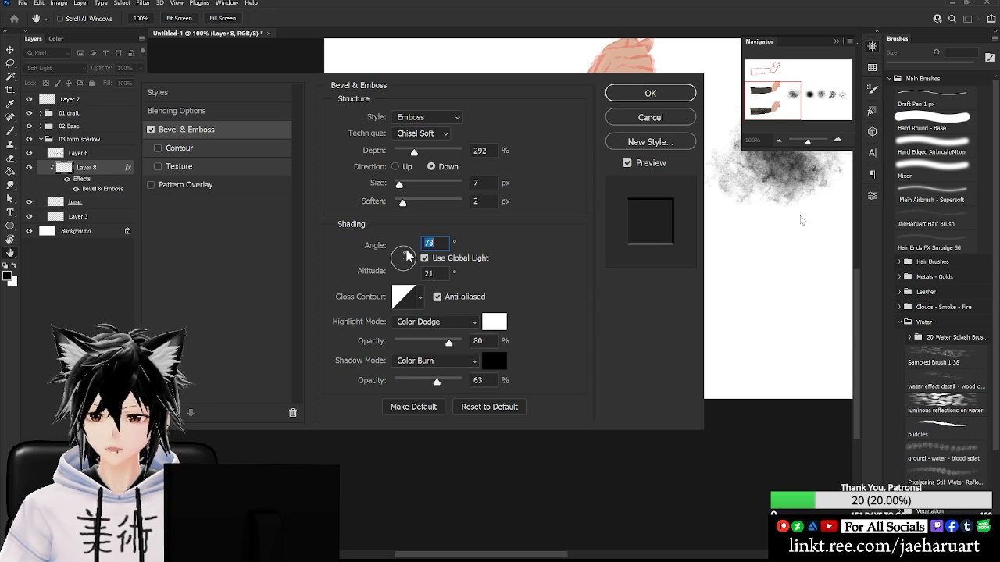
pyautogui.moveTo(402, 252)
pyautogui.mouseDown()
pyautogui.moveTo(396, 258)
pyautogui.moveTo(404, 256)
pyautogui.mouseUp()
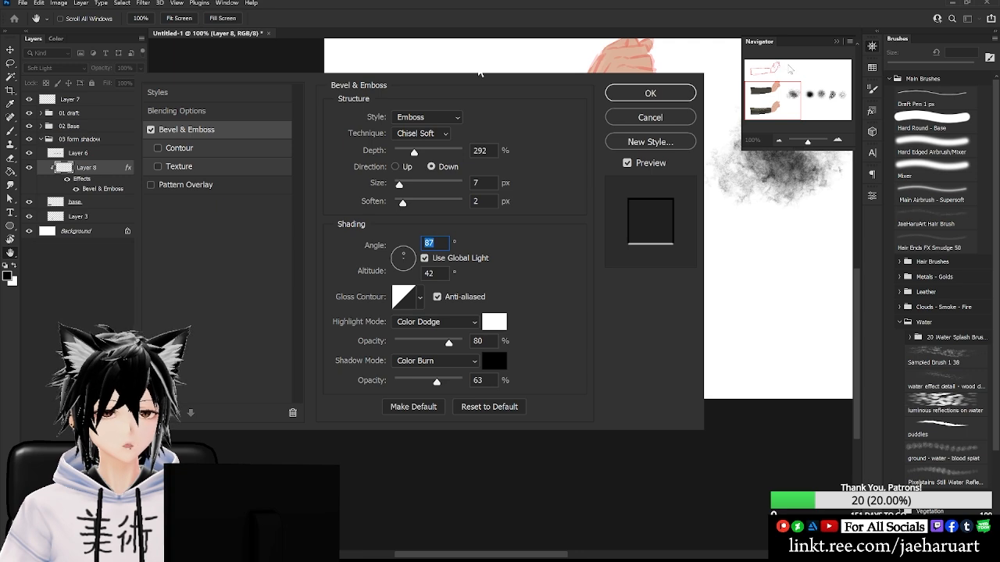
pyautogui.click(422, 133)
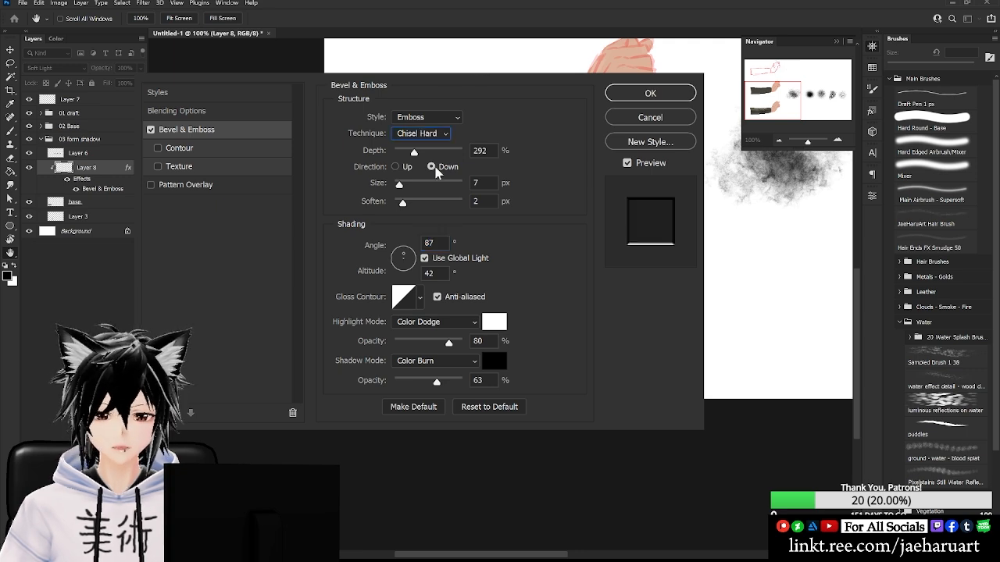
pyautogui.click(612, 96)
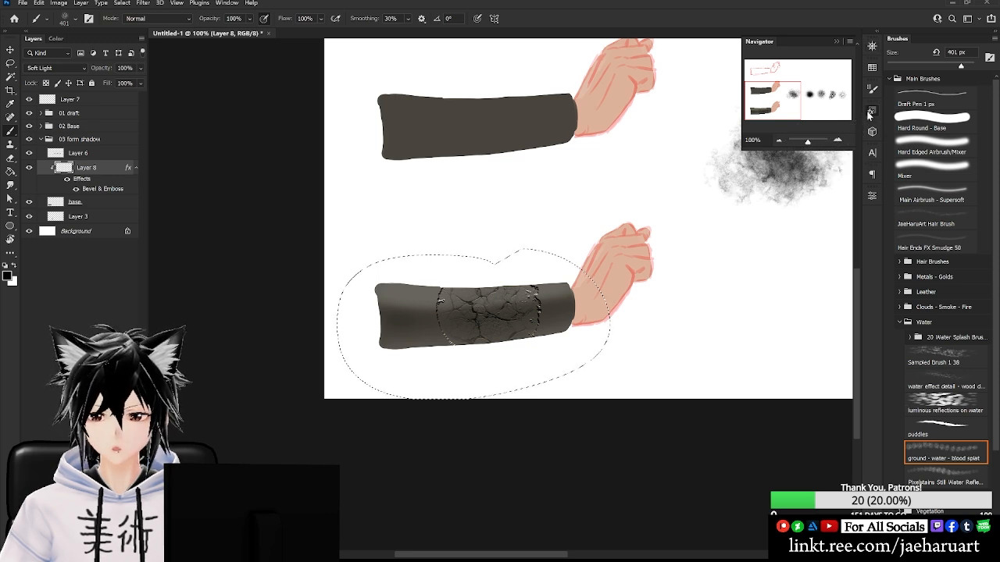
# Raise the depth of Layer 8's Bevel & Emboss to 605%.
pyautogui.click(870, 114)
pyautogui.doubleClick(108, 167)
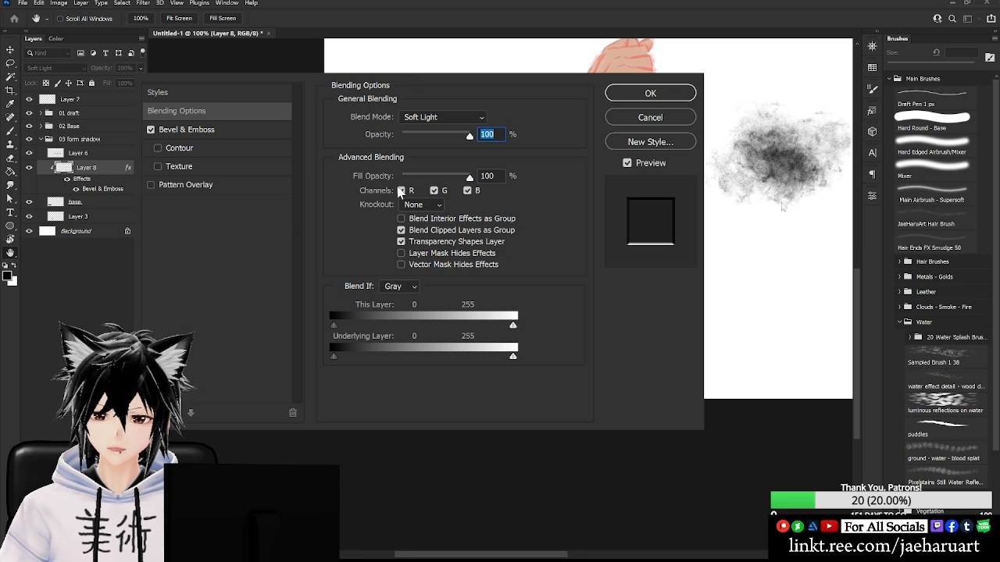
pyautogui.click(277, 130)
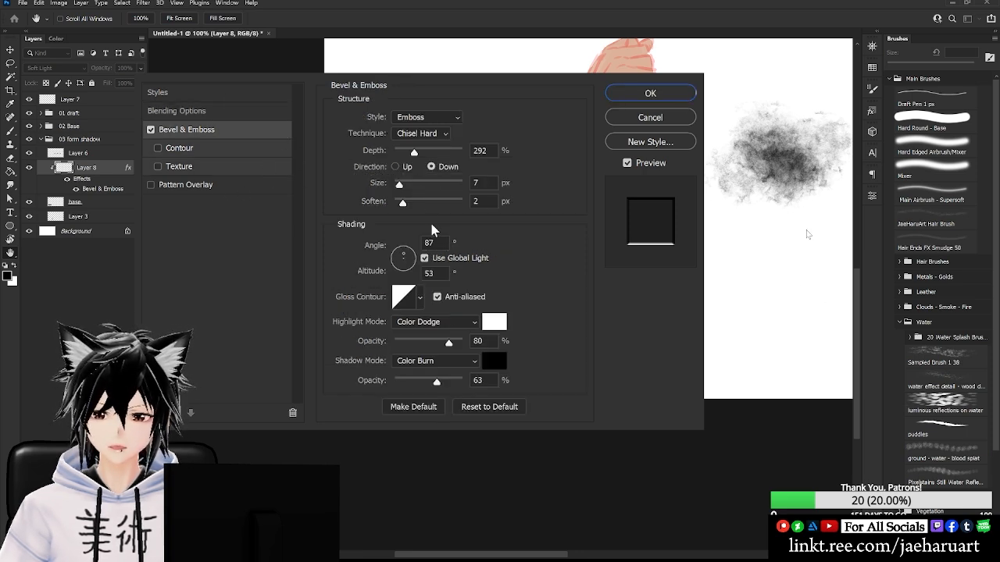
pyautogui.click(423, 149)
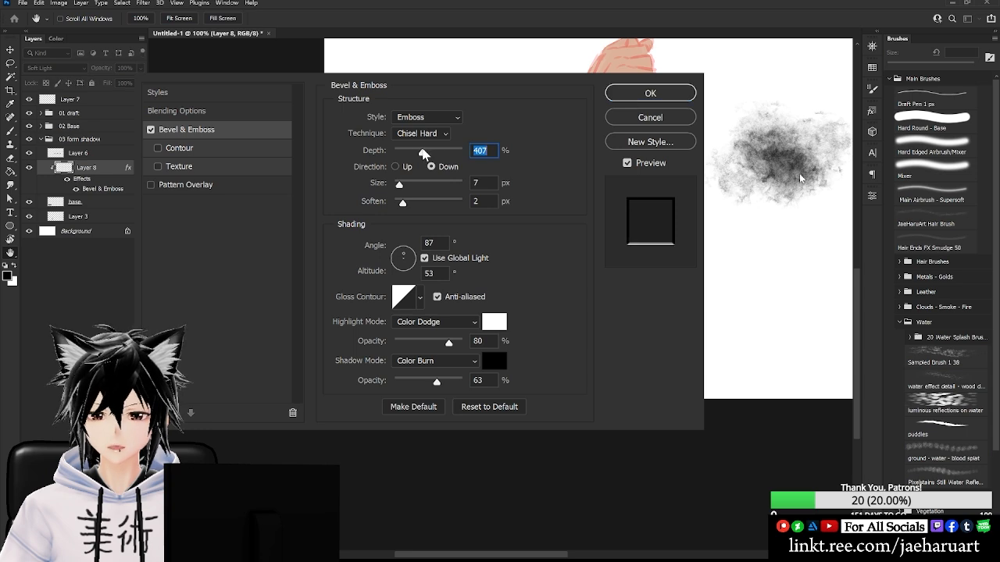
pyautogui.moveTo(423, 154); pyautogui.dragTo(437, 156)
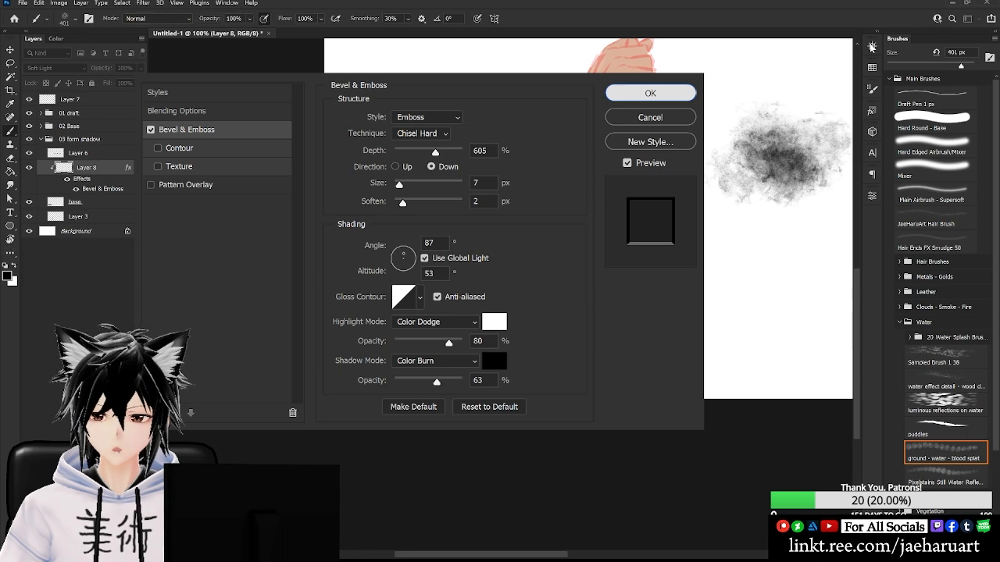
pyautogui.click(620, 97)
pyautogui.click(872, 46)
# Change Layer 8's Bevel & Emboss style to Inner Bevel with a depth of 1000% and a size of 92 px.
pyautogui.click(838, 140)
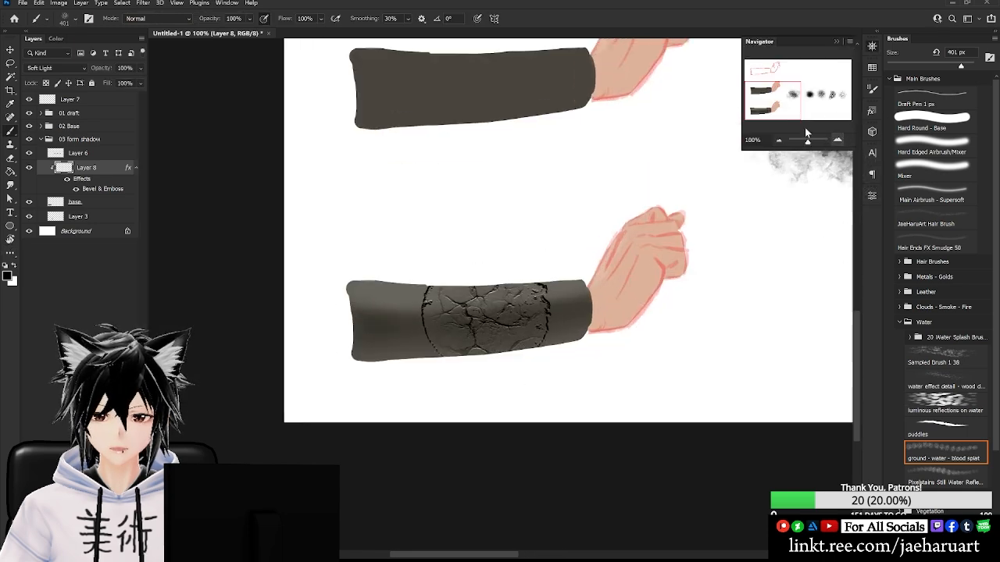
pyautogui.moveTo(783, 102); pyautogui.dragTo(787, 100)
pyautogui.doubleClick(115, 167)
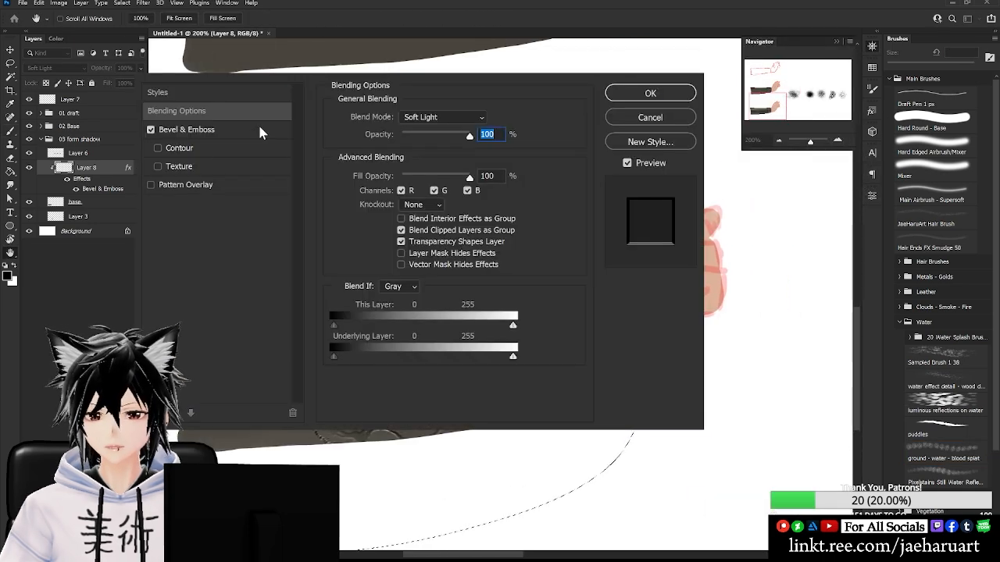
pyautogui.click(259, 129)
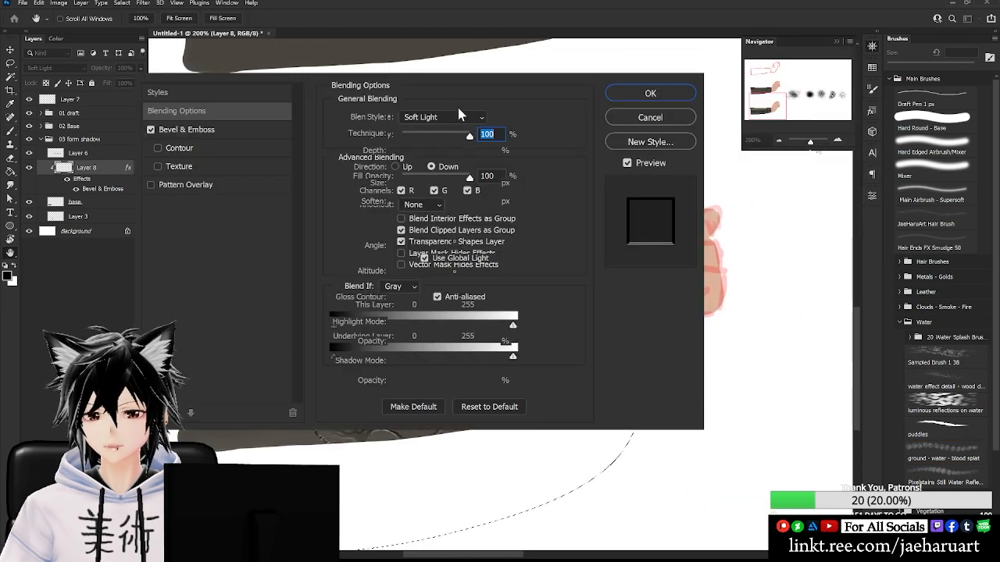
pyautogui.moveTo(435, 153)
pyautogui.mouseDown()
pyautogui.moveTo(414, 155)
pyautogui.moveTo(434, 152)
pyautogui.mouseUp()
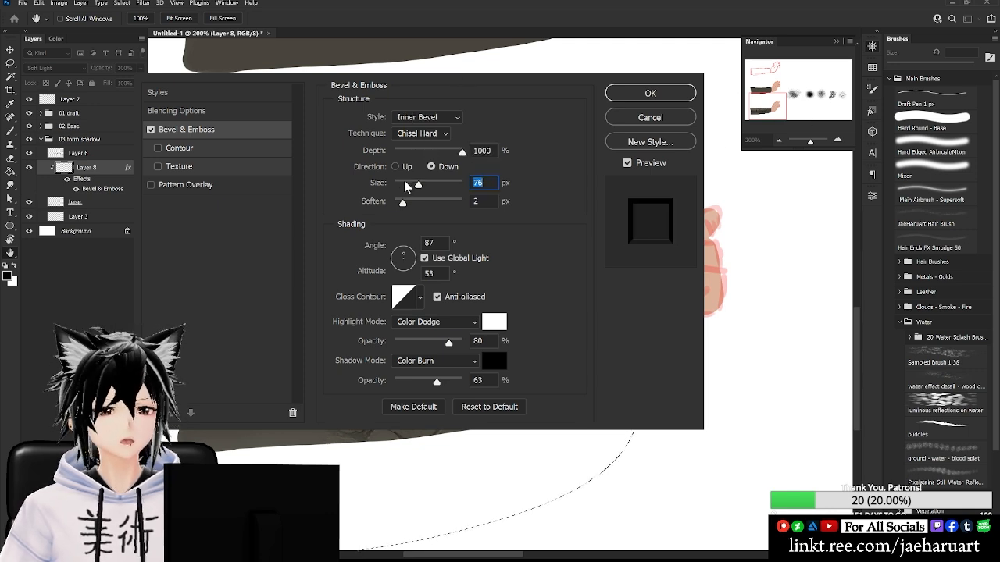
pyautogui.moveTo(418, 184); pyautogui.dragTo(424, 185)
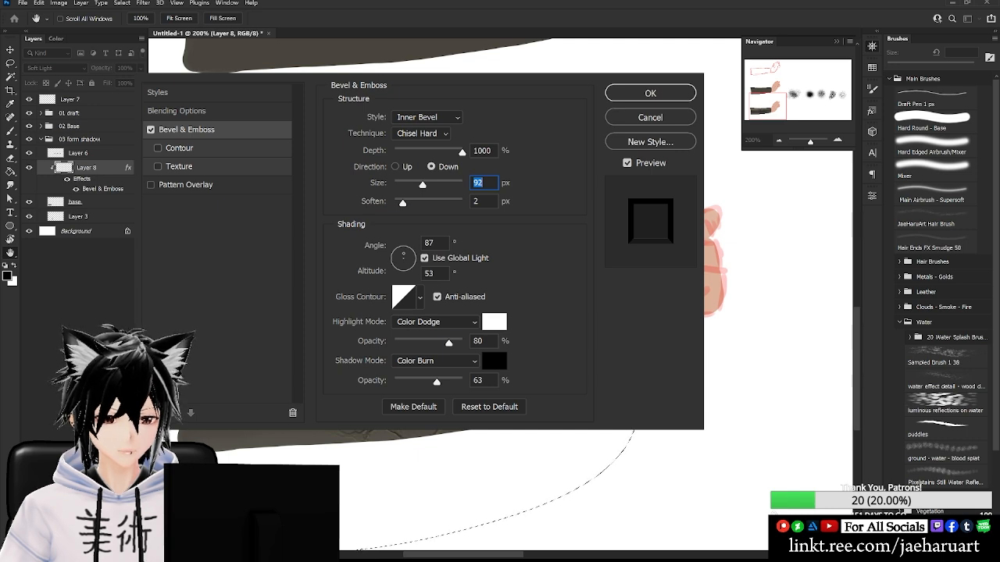
pyautogui.press('Return')
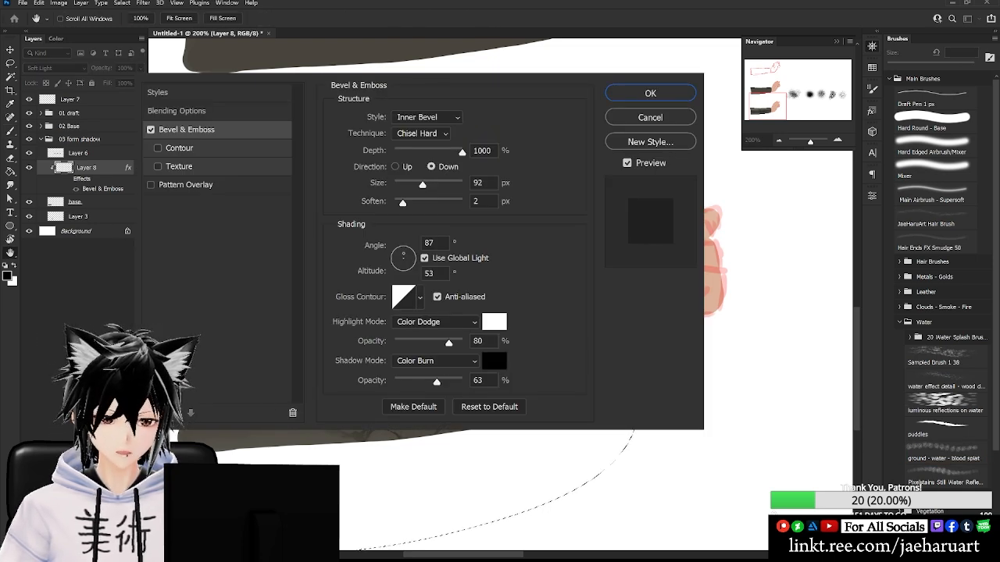
pyautogui.press('Return')
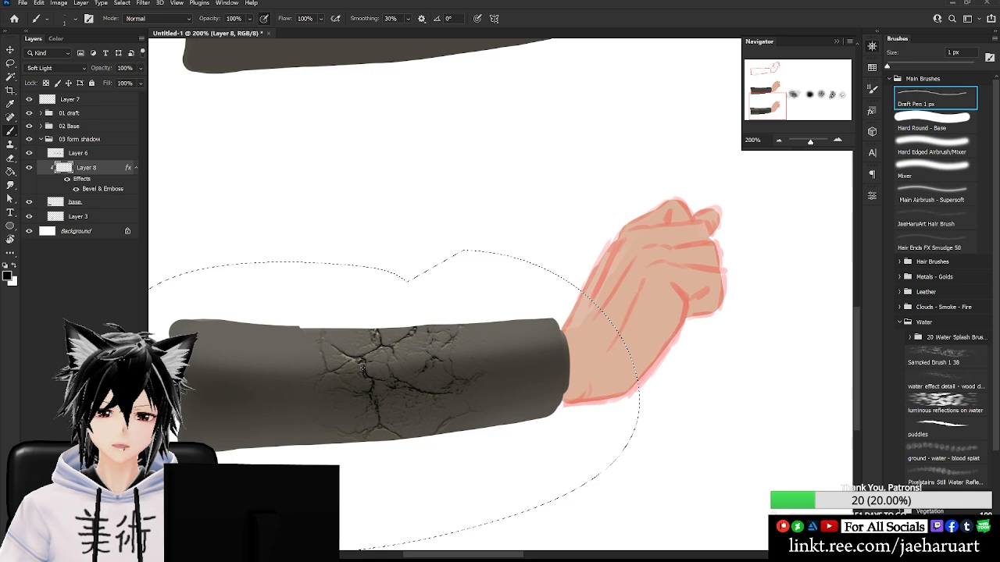
# Examine the beveled cracks on the lower sleeve from a distance and up close.
pyautogui.click(901, 322)
pyautogui.click(778, 140)
pyautogui.click(778, 140)
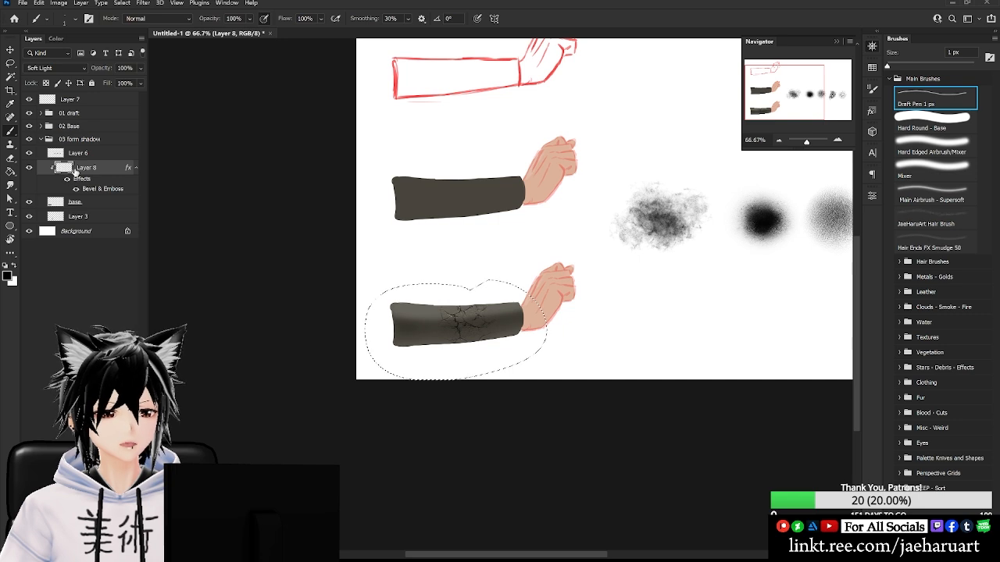
pyautogui.click(837, 139)
pyautogui.click(837, 140)
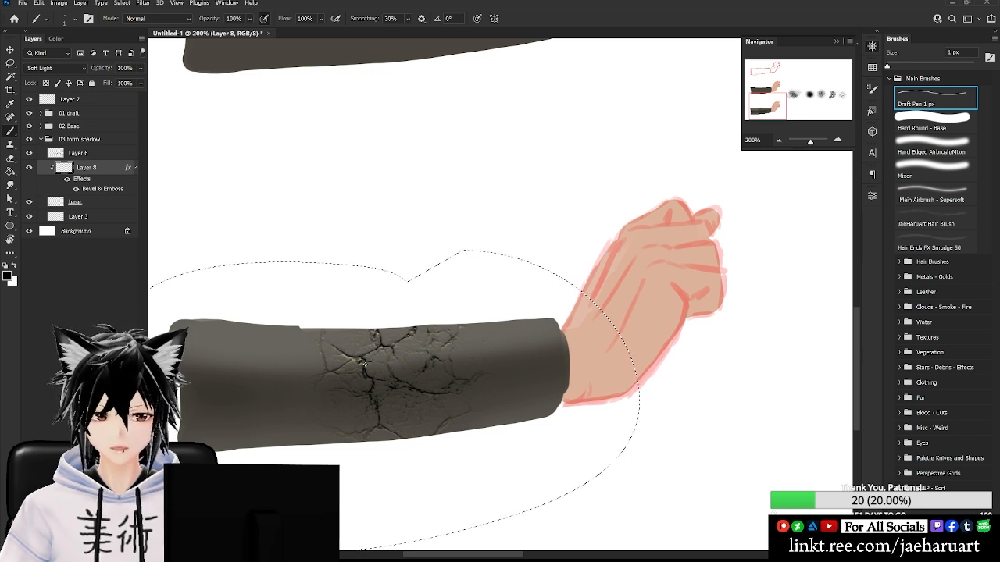
# Replace the cracks with black scales over the whole lower sleeve, using a brush from the Scale Brushes group at 120 px.
pyautogui.moveTo(353, 362); pyautogui.dragTo(365, 363)
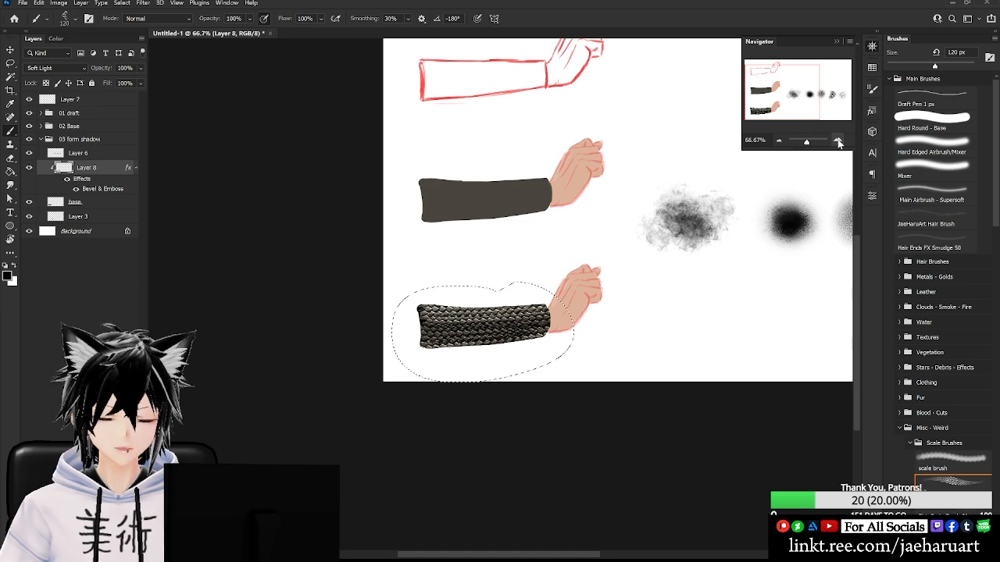
pyautogui.click(838, 143)
pyautogui.click(837, 143)
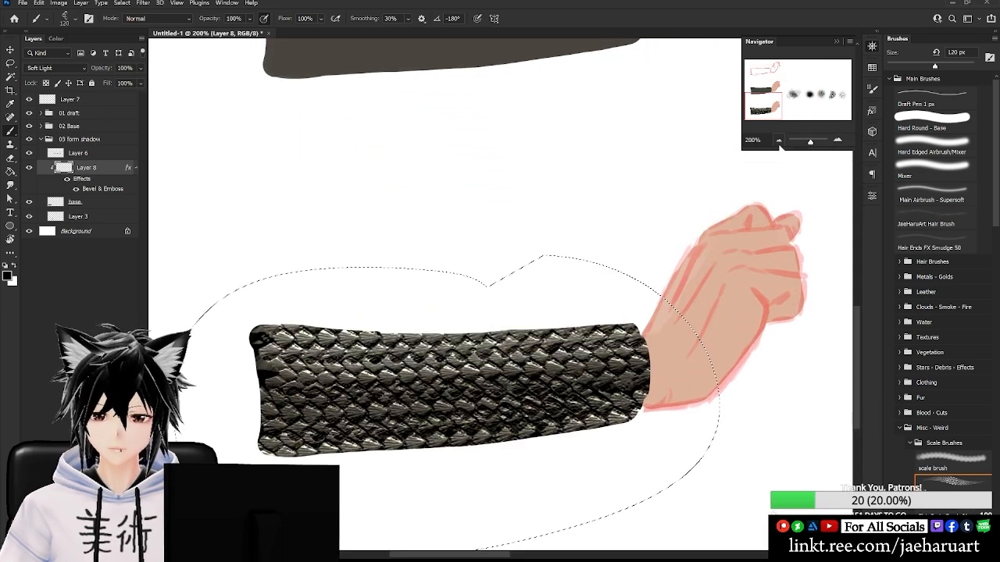
# Try the 1 gold rust brush from the Metals - Golds group at 250 px over the whole lower sleeve, and undo its strokes.
pyautogui.click(778, 142)
pyautogui.click(920, 319)
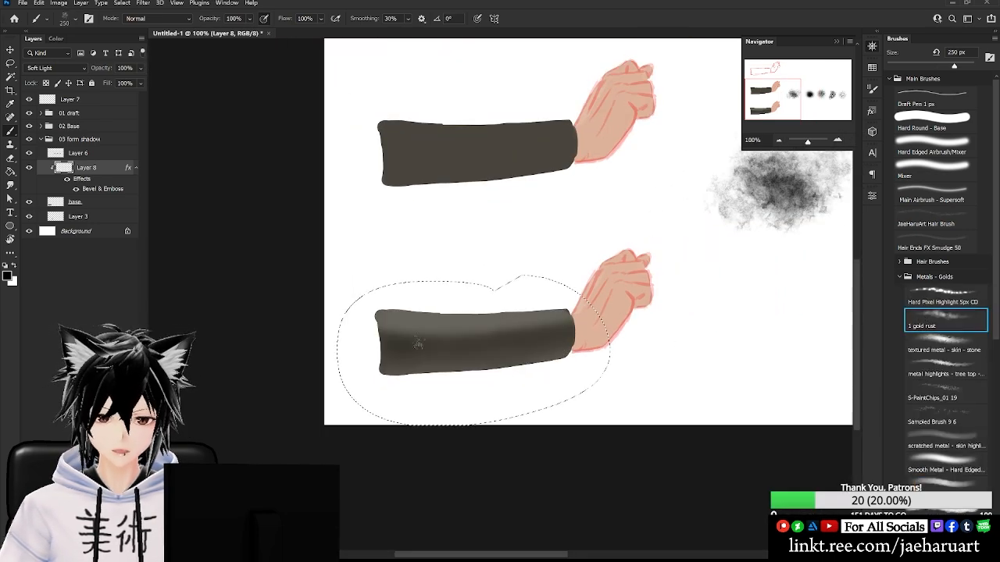
pyautogui.moveTo(377, 327)
pyautogui.mouseDown()
pyautogui.moveTo(596, 321)
pyautogui.moveTo(358, 369)
pyautogui.mouseUp()
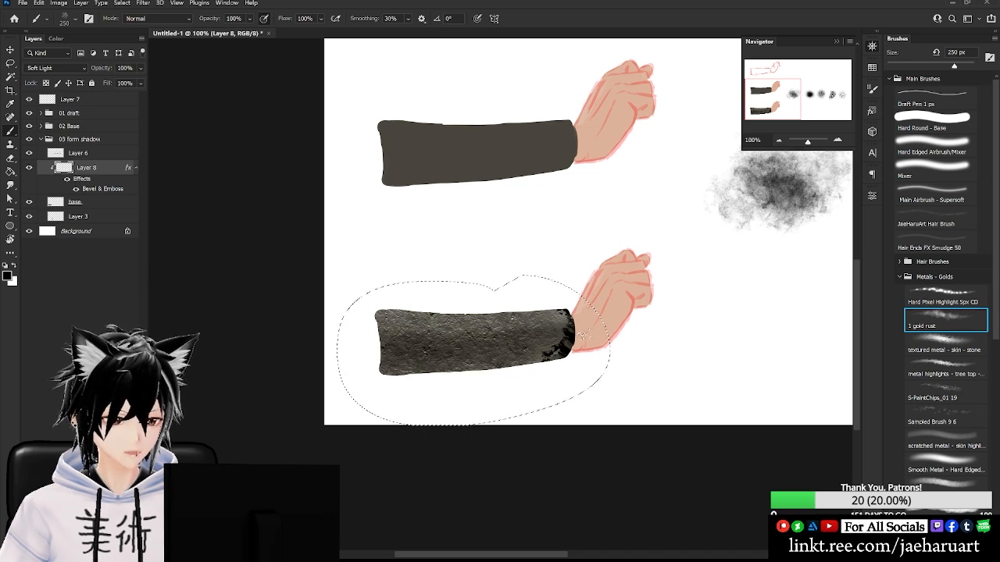
pyautogui.moveTo(583, 336)
pyautogui.mouseDown()
pyautogui.moveTo(572, 366)
pyautogui.moveTo(574, 320)
pyautogui.mouseUp()
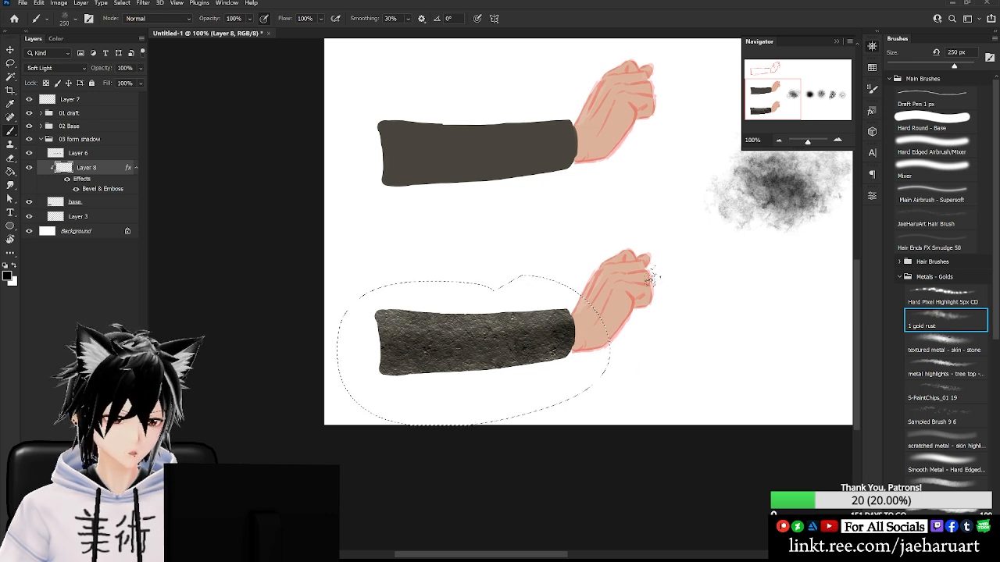
pyautogui.hotkey('ctrl', 'z')
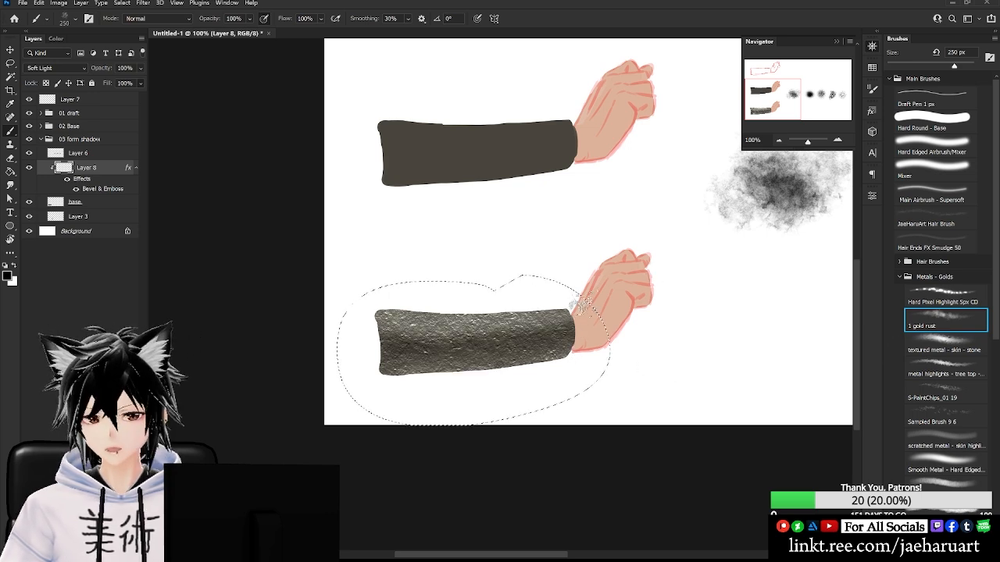
pyautogui.hotkey('ctrl', 'z')
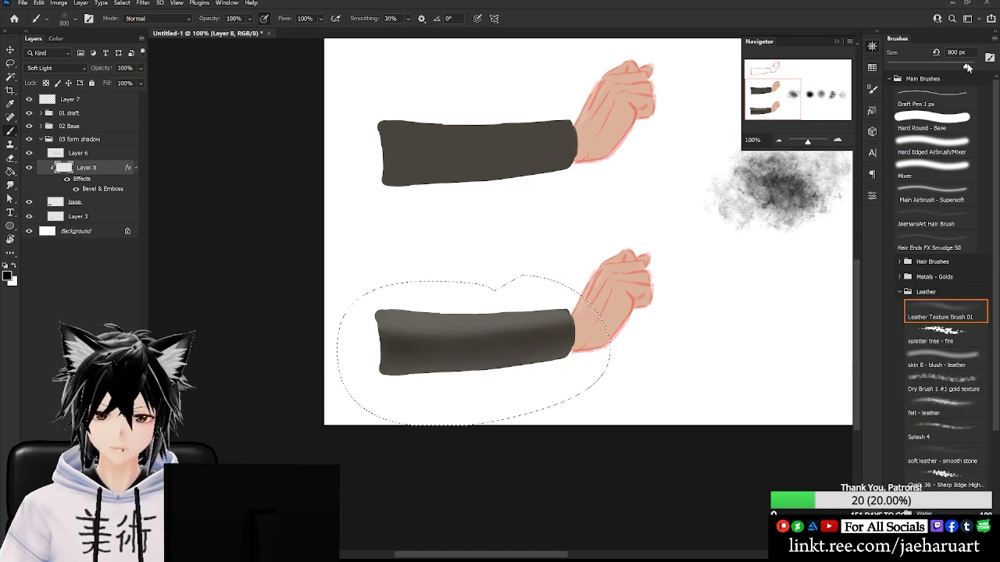
# Paint a leather grain over the whole lower sleeve with Leather Texture Brush 01 at 413 px and inspect it up close.
pyautogui.moveTo(967, 67); pyautogui.dragTo(962, 66)
pyautogui.moveTo(374, 328)
pyautogui.mouseDown()
pyautogui.moveTo(488, 327)
pyautogui.moveTo(453, 400)
pyautogui.moveTo(515, 362)
pyautogui.moveTo(504, 302)
pyautogui.moveTo(688, 285)
pyautogui.mouseUp()
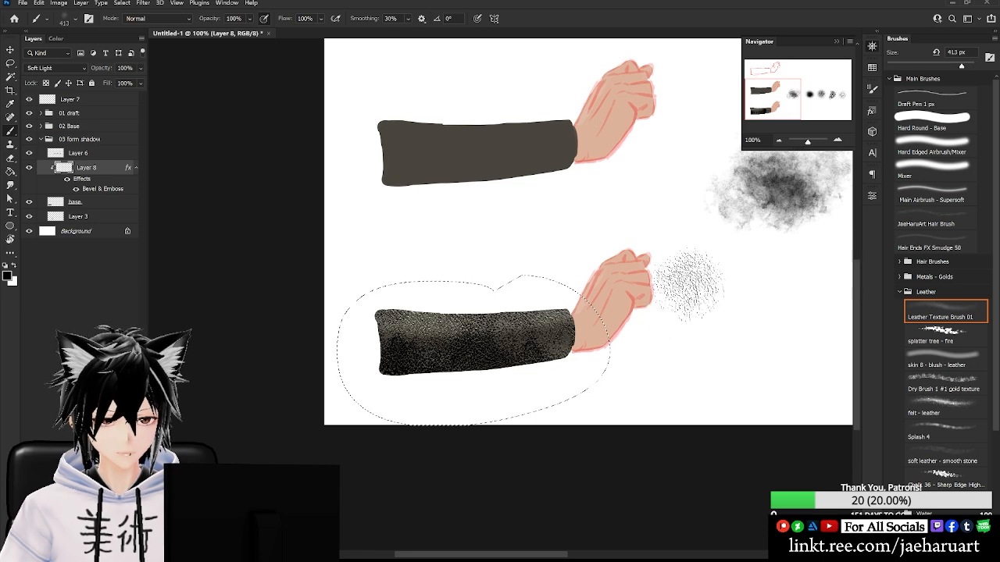
pyautogui.click(836, 141)
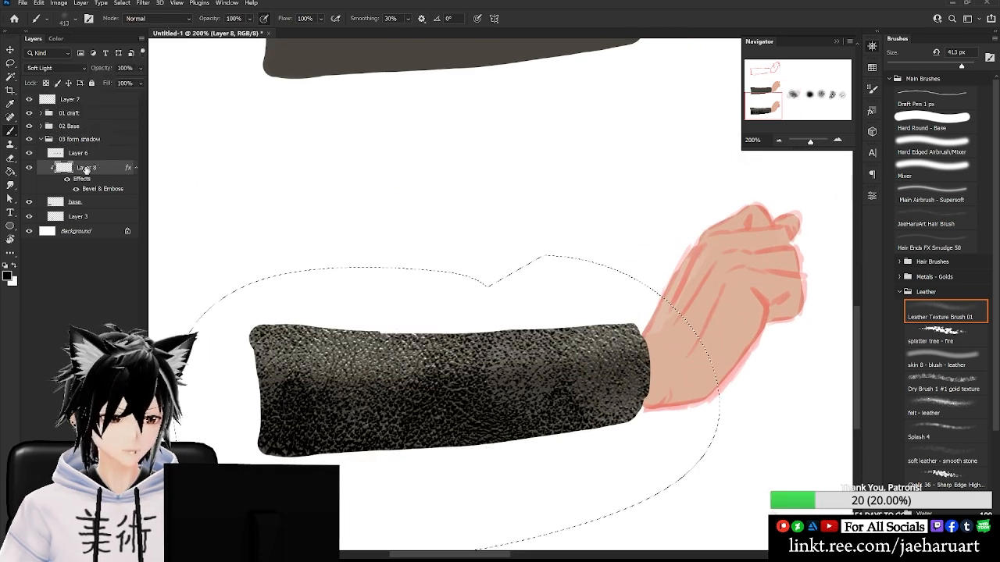
# Change Layer 8's Bevel & Emboss technique to Chisel Hard, with direction Up, size 250 px and soften 0 px.
pyautogui.doubleClick(103, 188)
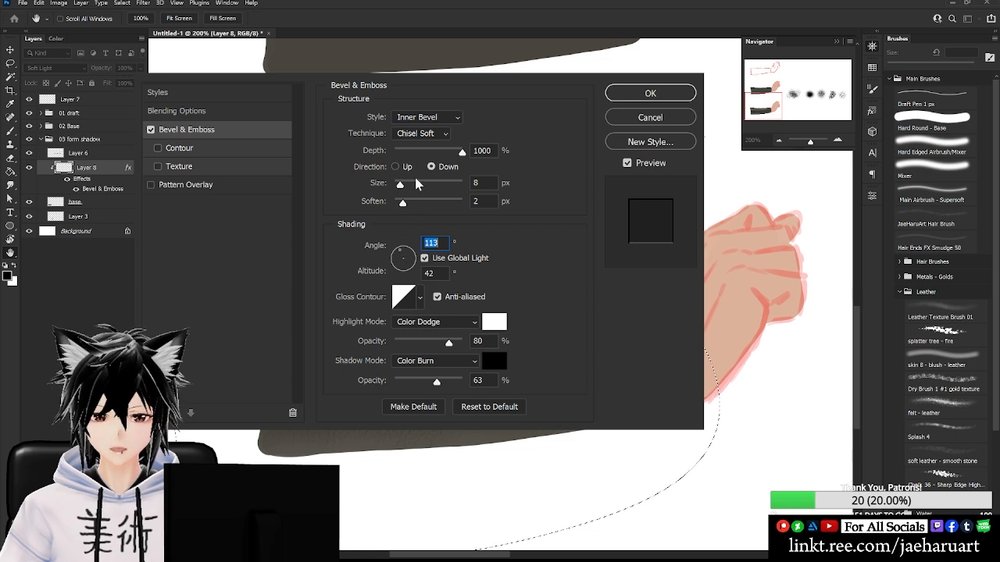
pyautogui.moveTo(410, 184); pyautogui.dragTo(441, 185)
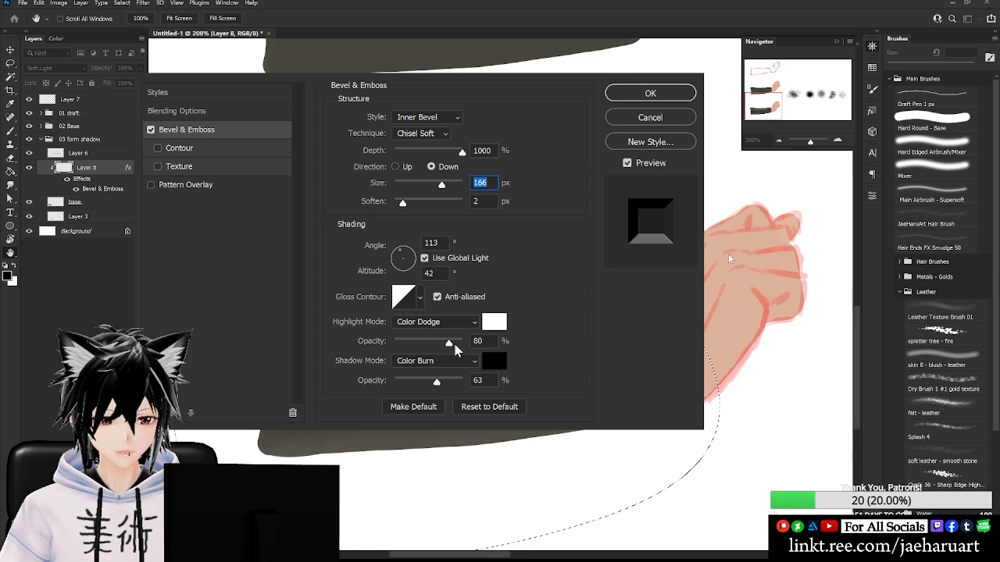
pyautogui.click(432, 133)
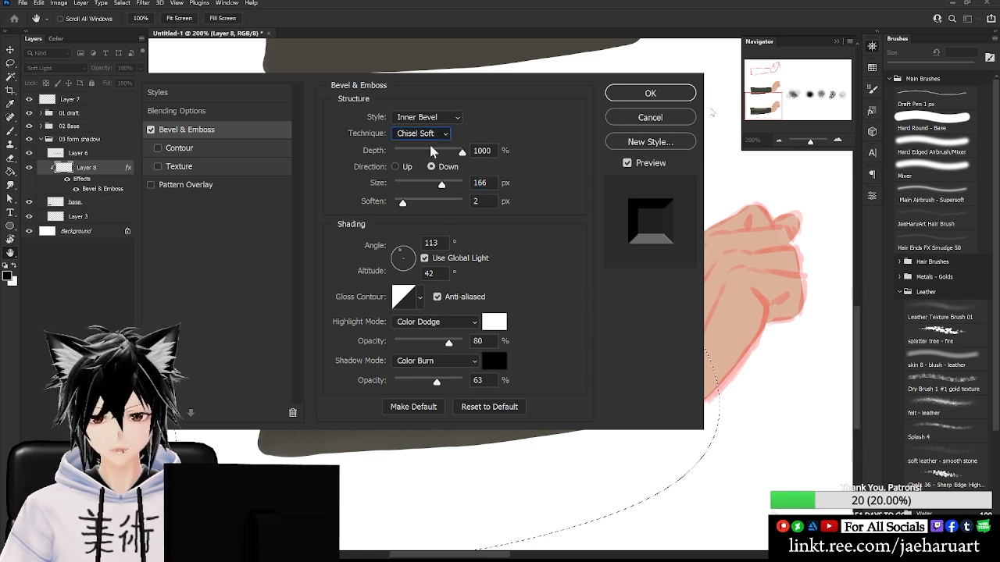
pyautogui.click(431, 155)
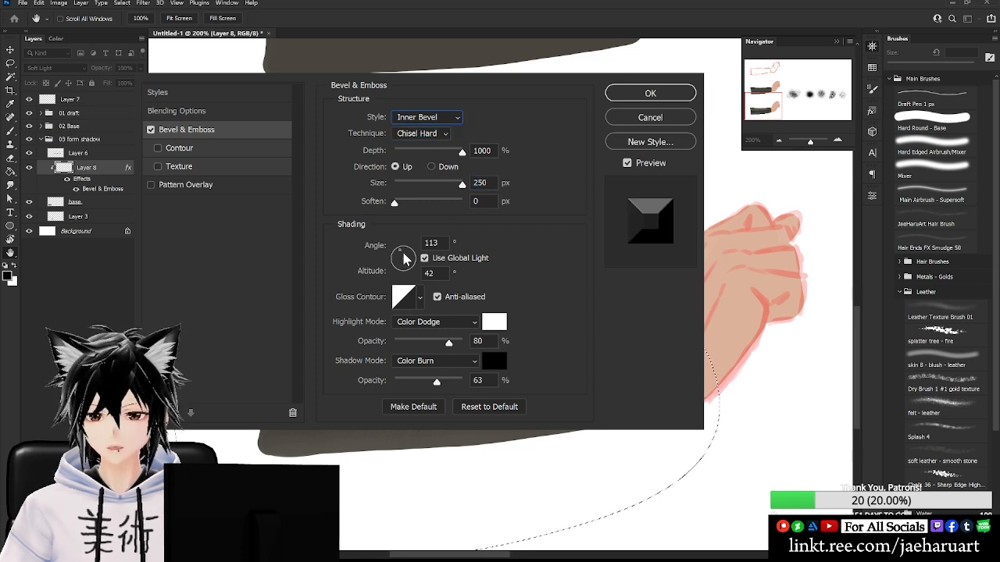
# Set the bevel's global light to an angle of 55° and an altitude of 48°, and apply the effect.
pyautogui.click(404, 253)
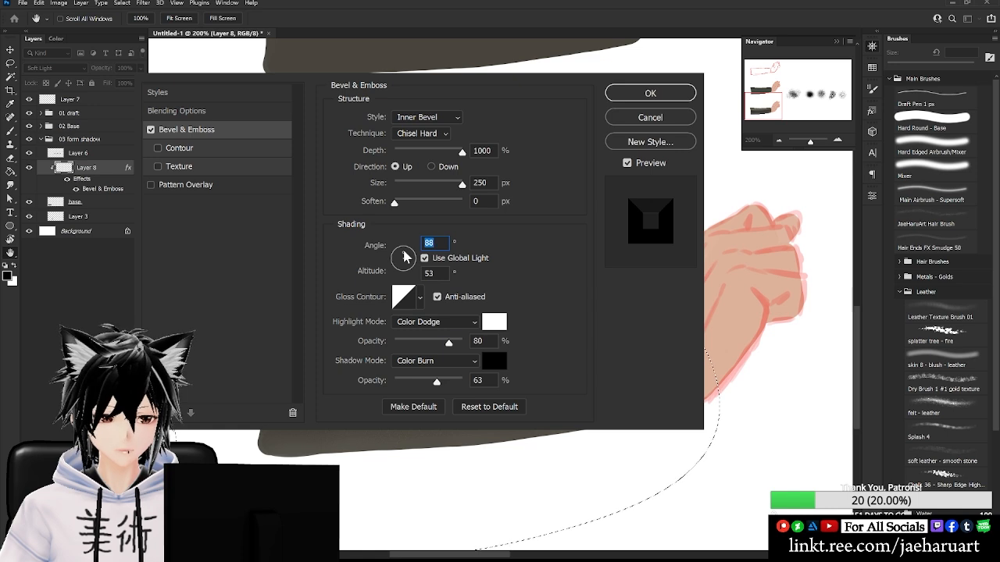
pyautogui.moveTo(406, 258)
pyautogui.mouseDown()
pyautogui.moveTo(399, 264)
pyautogui.moveTo(407, 254)
pyautogui.mouseUp()
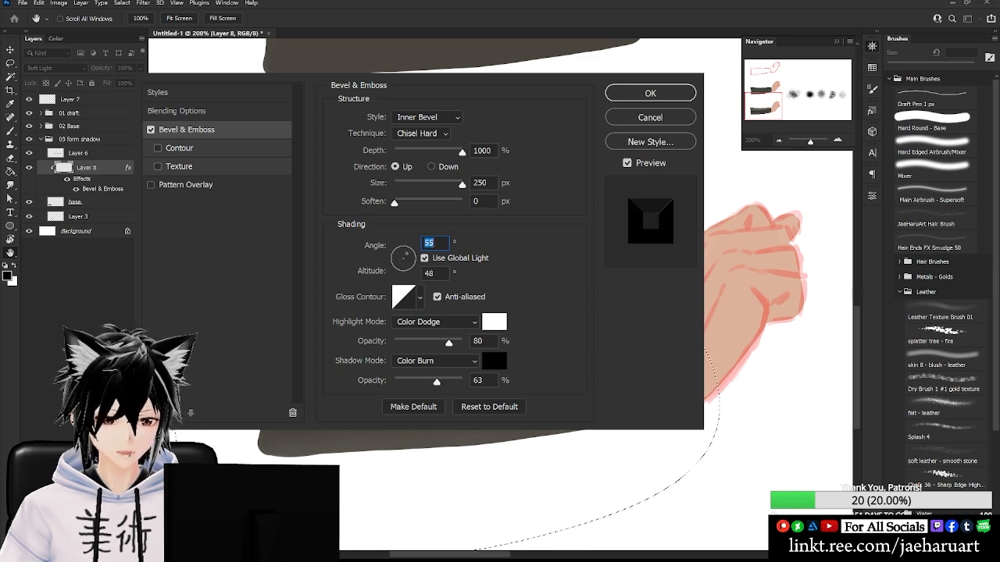
pyautogui.click(632, 120)
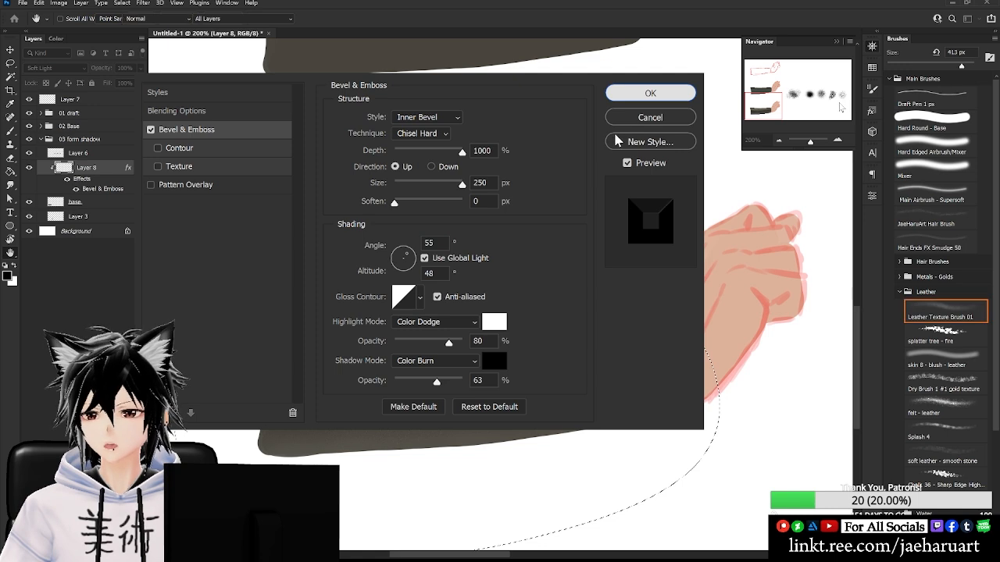
# Paint dark splatters on the wrist half of the lower sleeve with the splatter tree - fire brush at 111 px.
pyautogui.click(923, 339)
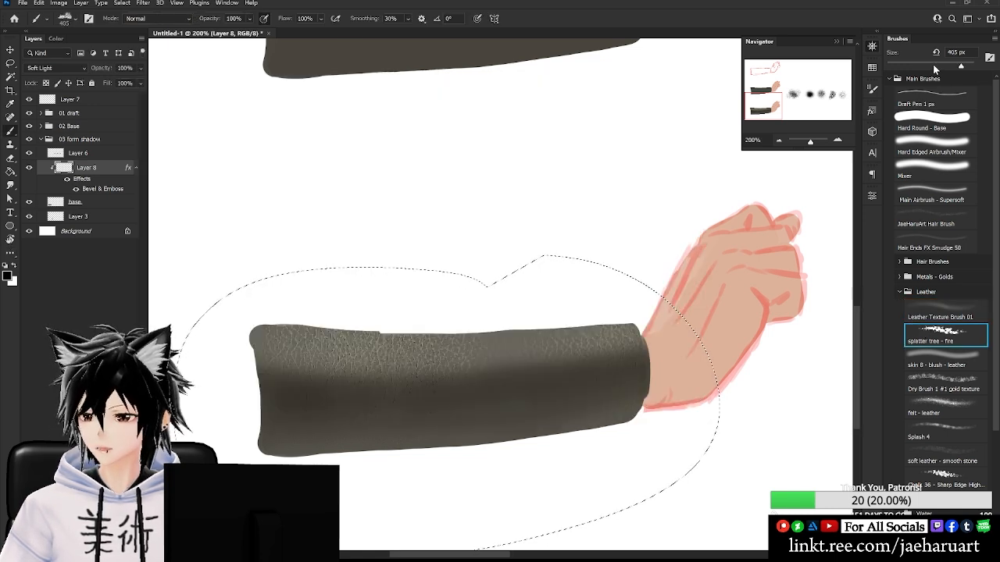
pyautogui.click(932, 66)
pyautogui.moveTo(565, 402); pyautogui.dragTo(584, 377)
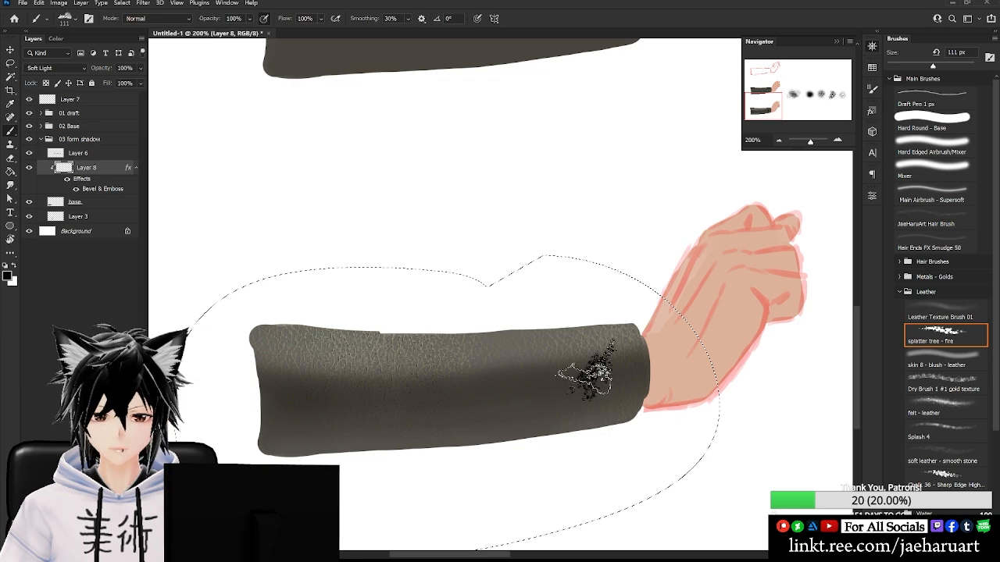
pyautogui.moveTo(501, 382)
pyautogui.mouseDown()
pyautogui.moveTo(519, 310)
pyautogui.moveTo(569, 359)
pyautogui.mouseUp()
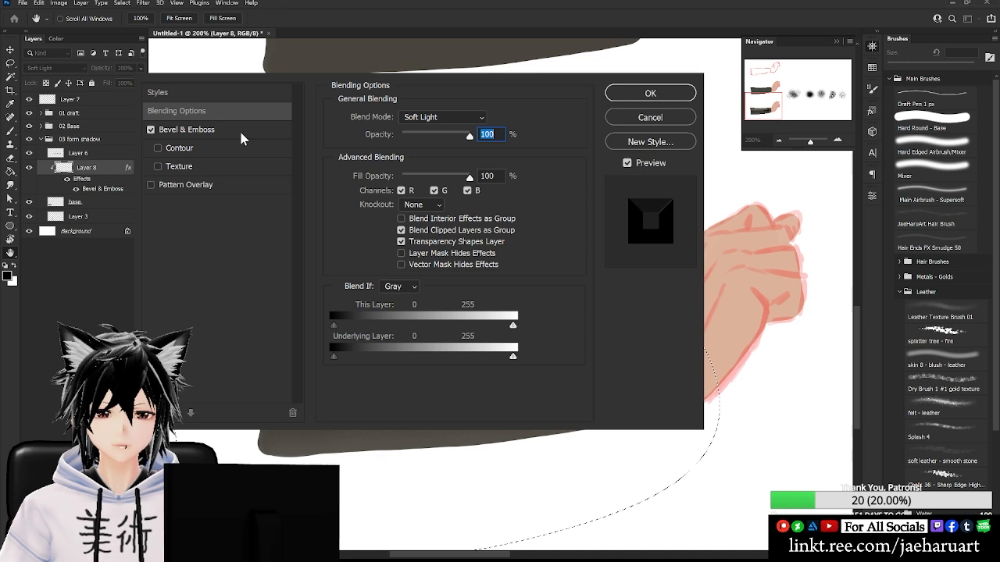
# Change Layer 8's Bevel & Emboss style to Pillow Emboss, with size 6 px and a light angle of 94°.
pyautogui.click(239, 133)
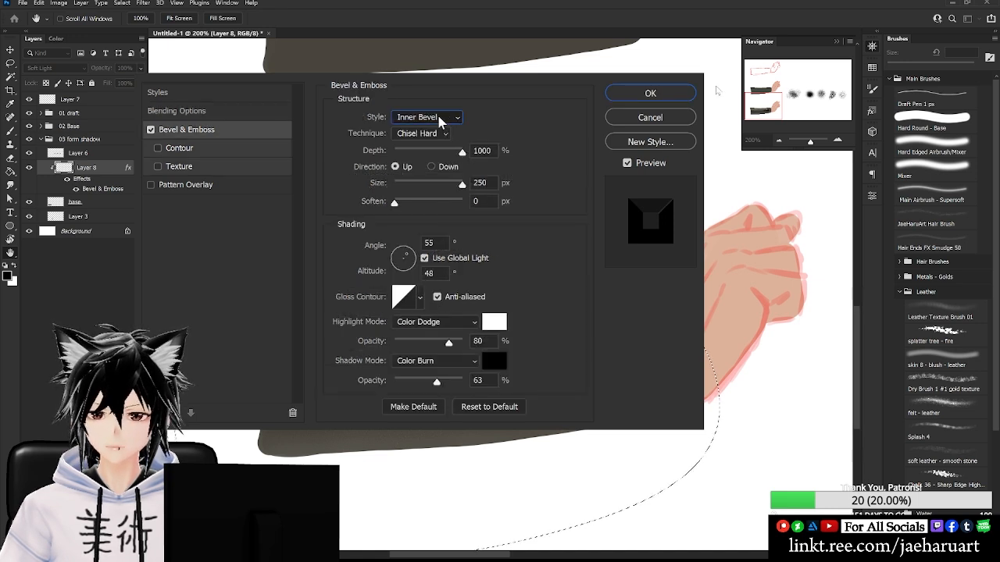
pyautogui.click(439, 117)
pyautogui.click(436, 154)
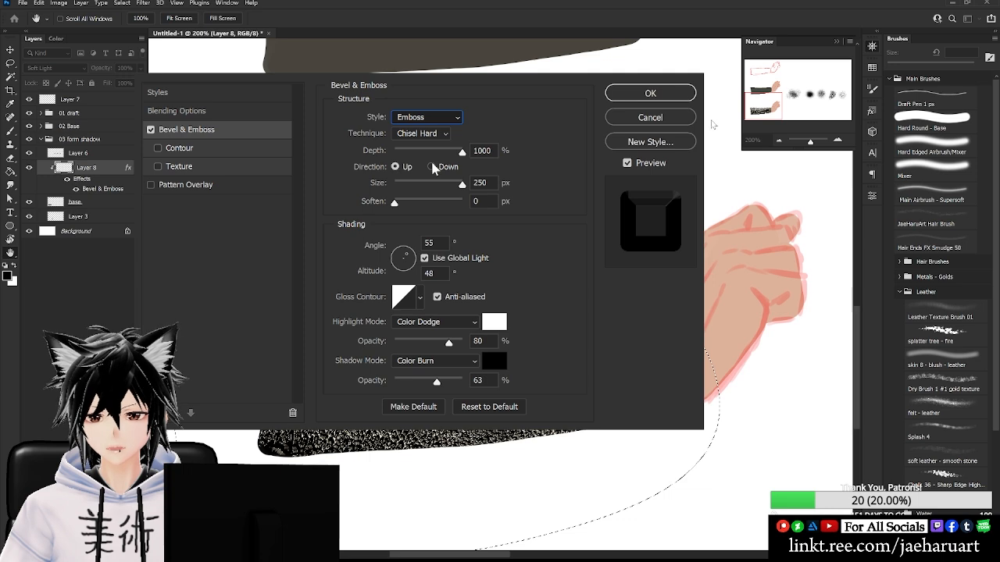
pyautogui.click(433, 167)
pyautogui.moveTo(406, 185); pyautogui.dragTo(398, 185)
pyautogui.click(402, 250)
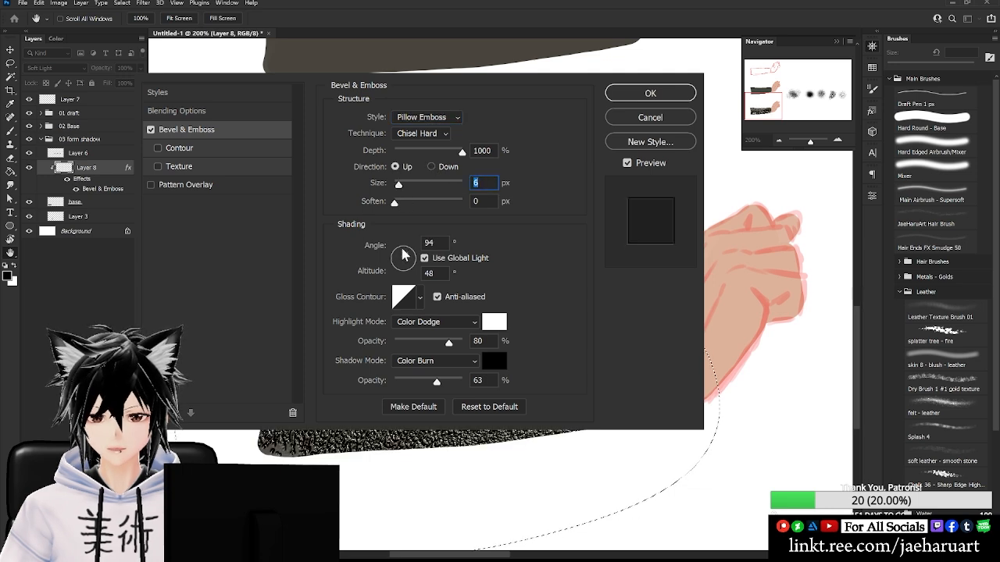
# Set the bevel's light altitude to 37°, size to 0 px, highlight opacity to 100% and shadow opacity to 65%.
pyautogui.moveTo(401, 249); pyautogui.dragTo(402, 248)
pyautogui.moveTo(398, 186); pyautogui.dragTo(393, 186)
pyautogui.moveTo(449, 343); pyautogui.dragTo(464, 343)
pyautogui.moveTo(437, 382); pyautogui.dragTo(437, 383)
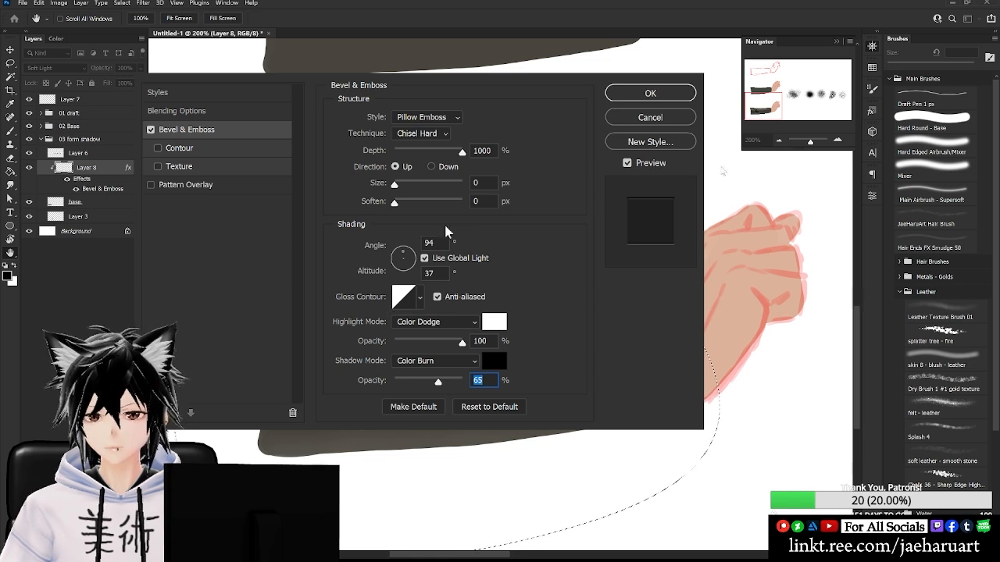
# Try several gloss contour presets for the bevel, return to the linear contour and apply the effect.
pyautogui.click(420, 296)
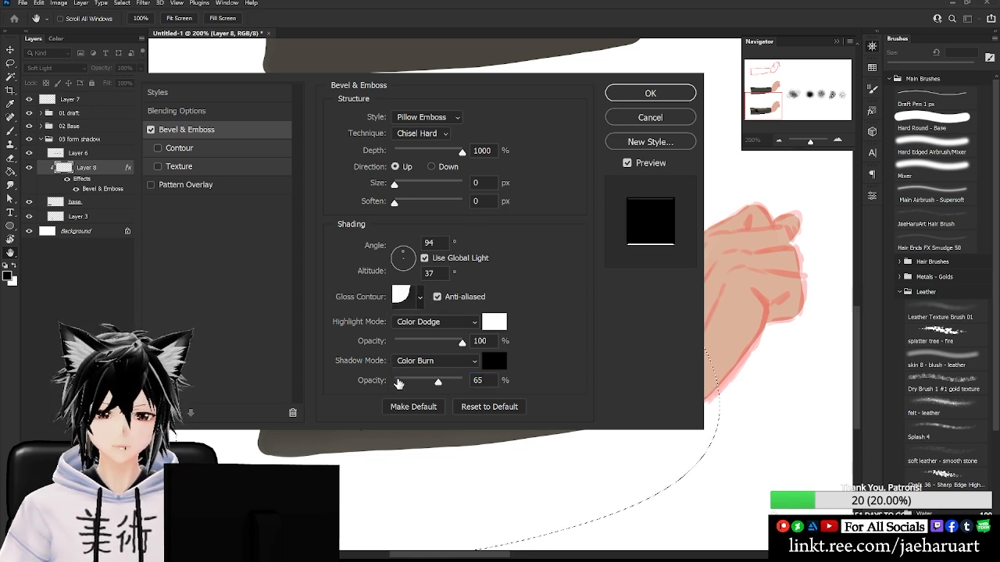
pyautogui.click(399, 383)
pyautogui.click(406, 397)
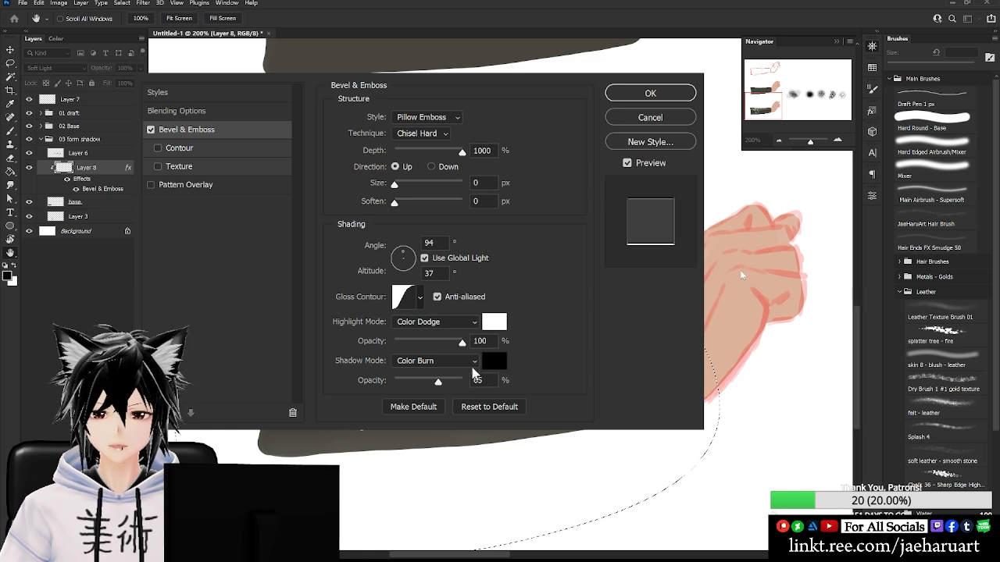
pyautogui.click(410, 372)
pyautogui.click(414, 382)
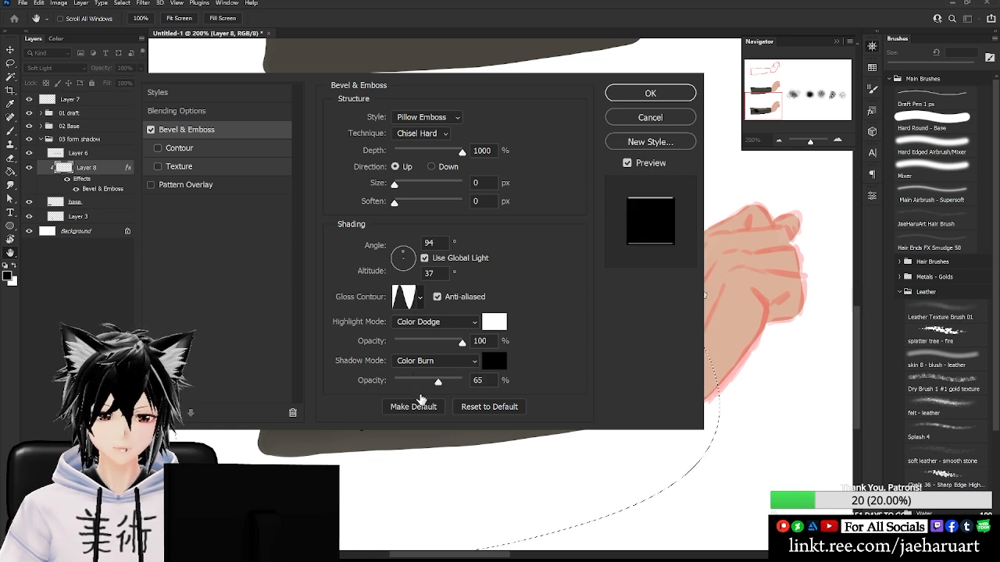
pyautogui.click(421, 397)
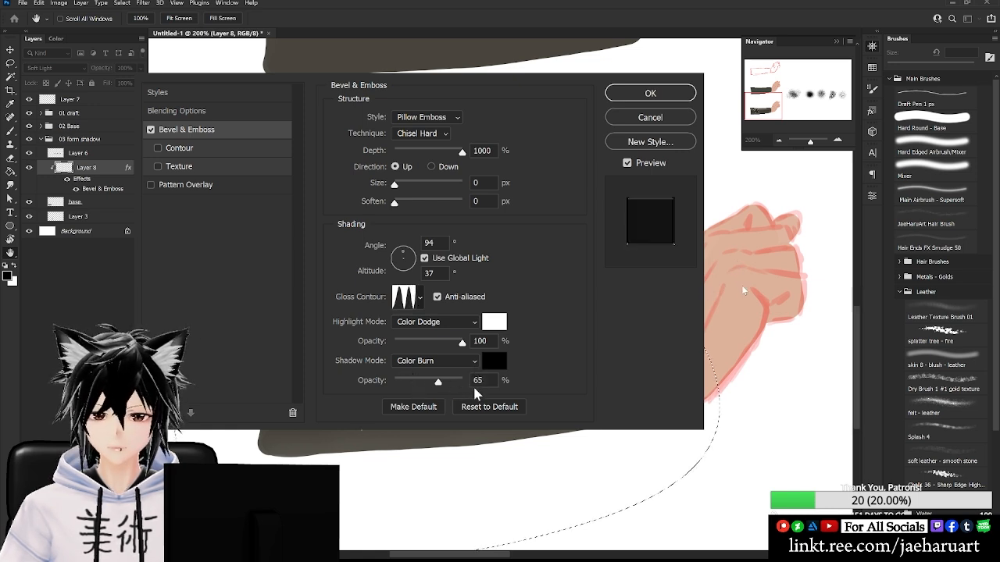
pyautogui.click(454, 376)
pyautogui.click(447, 390)
pyautogui.click(449, 400)
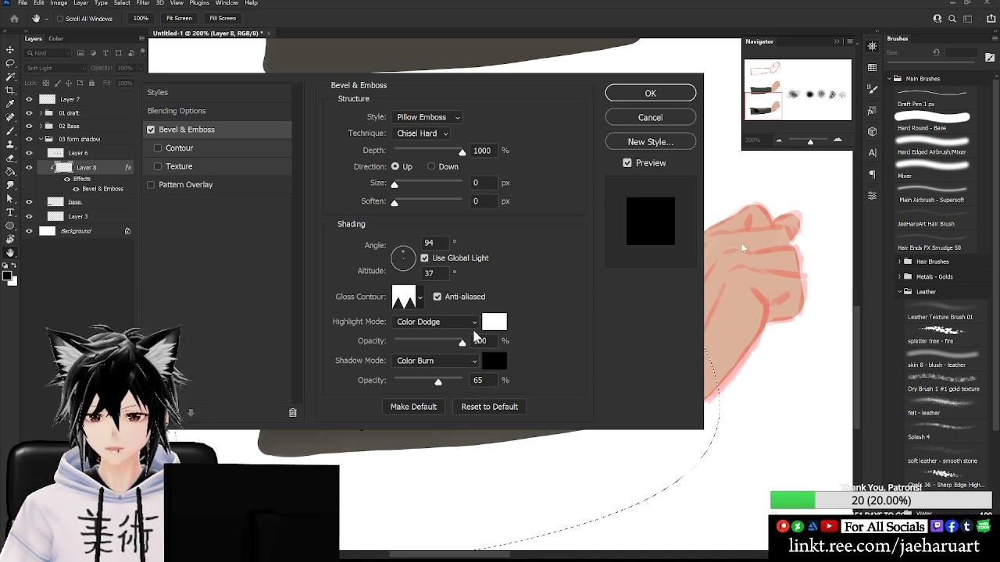
pyautogui.click(436, 333)
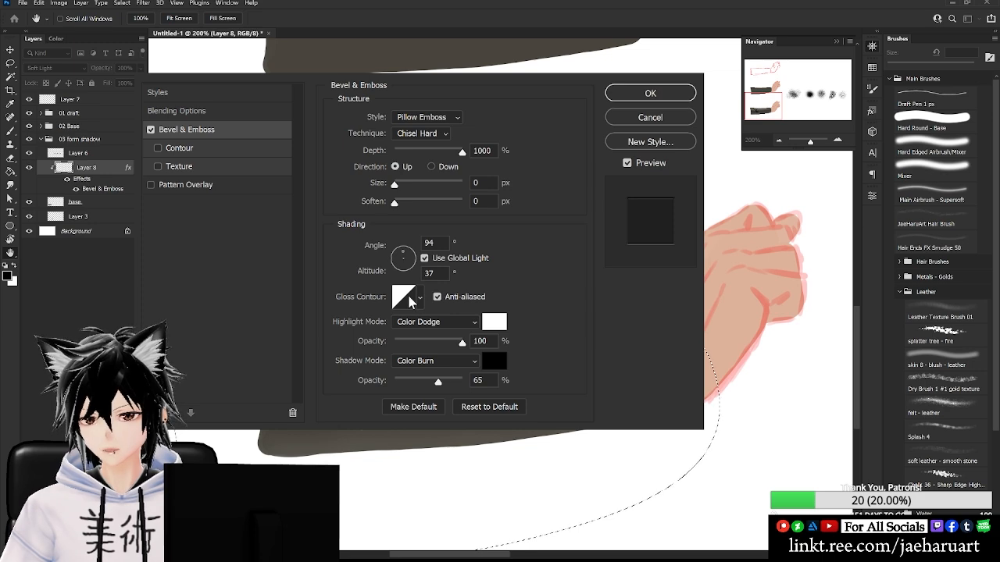
pyautogui.press('Return')
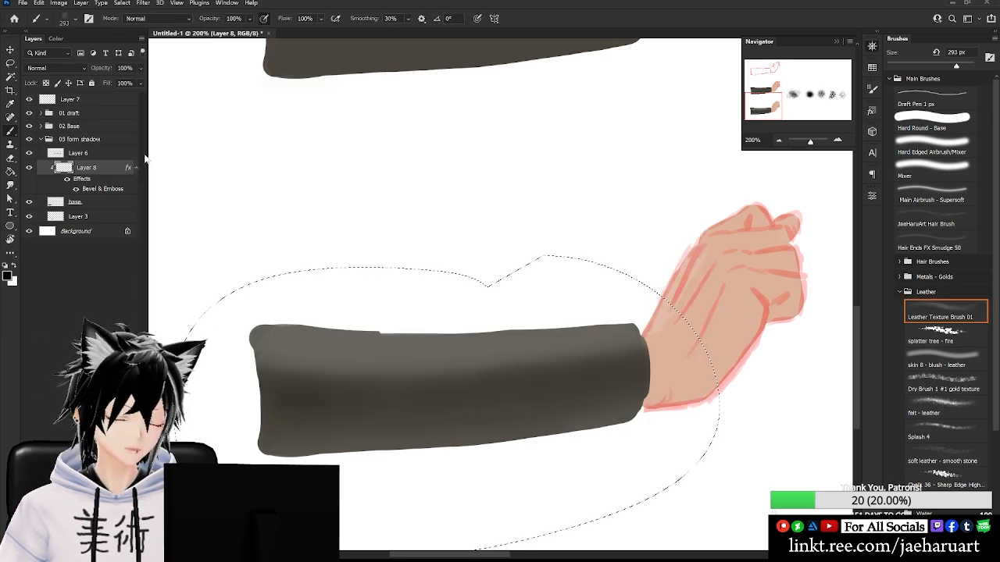
# Merge Layer 8 down into the base layer and lock the base layer's transparent pixels.
pyautogui.hotkey('ctrl', 'e')
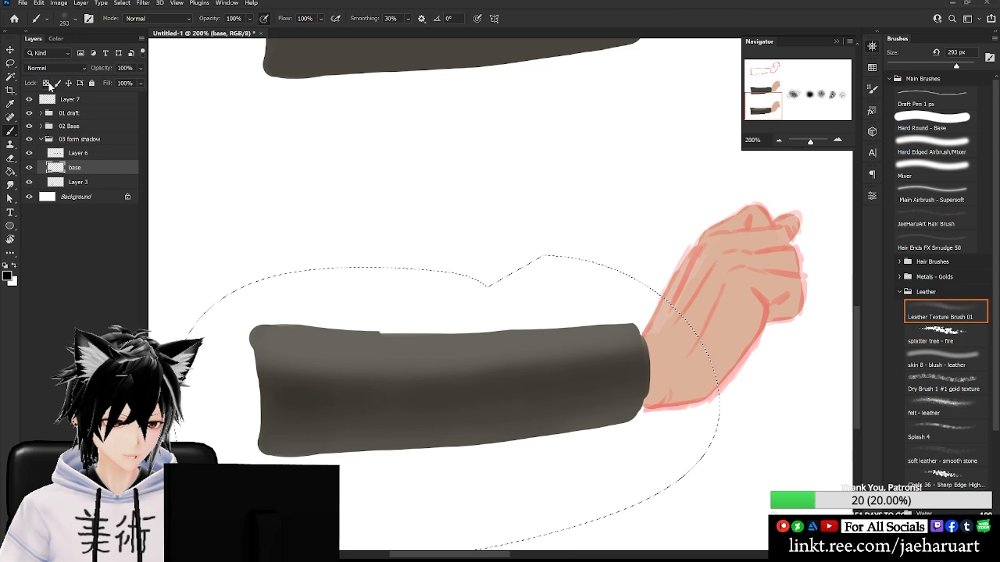
pyautogui.click(46, 84)
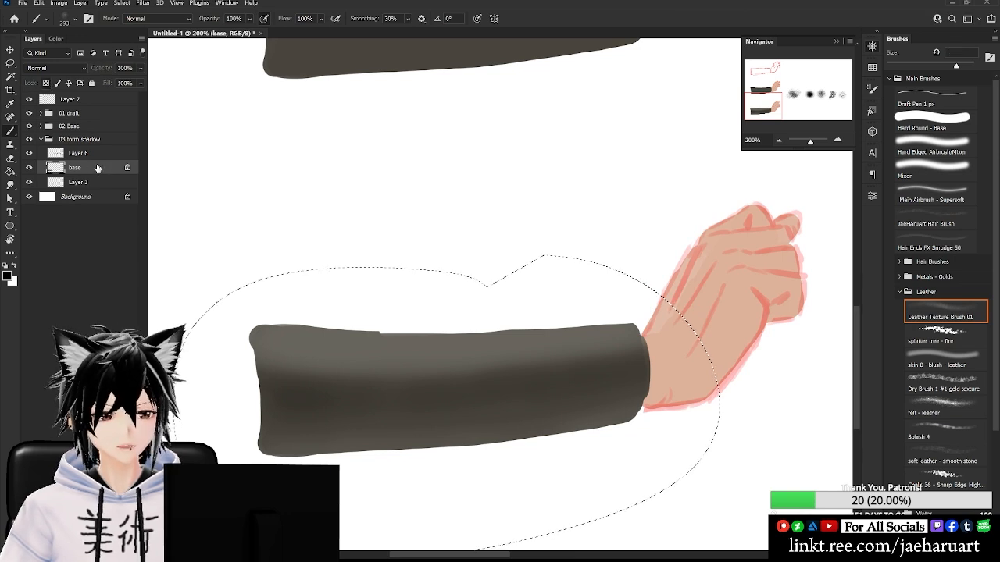
# Add a Bevel & Emboss Texture to the base layer with its scale at 85% and depth at +99%.
pyautogui.doubleClick(97, 168)
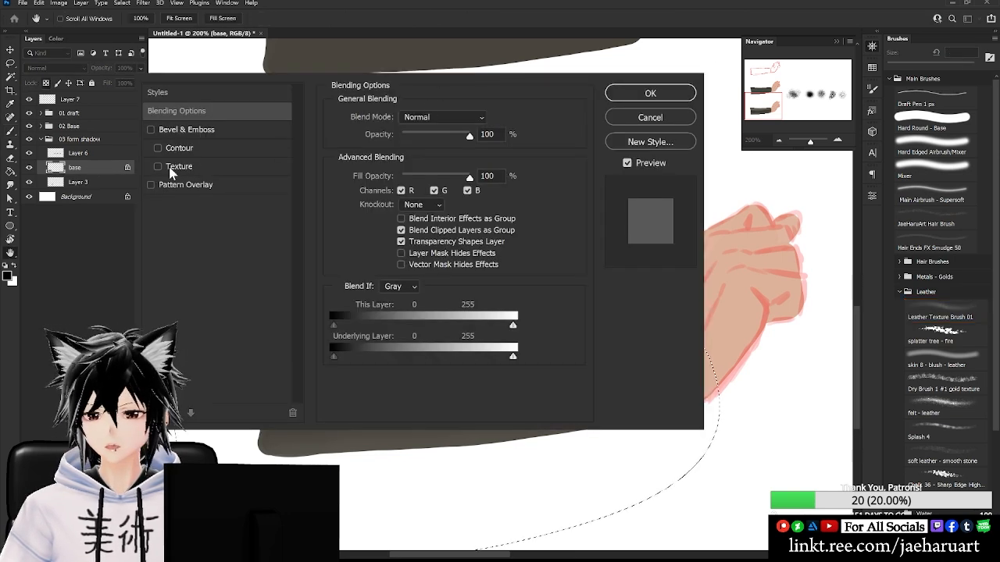
pyautogui.click(158, 166)
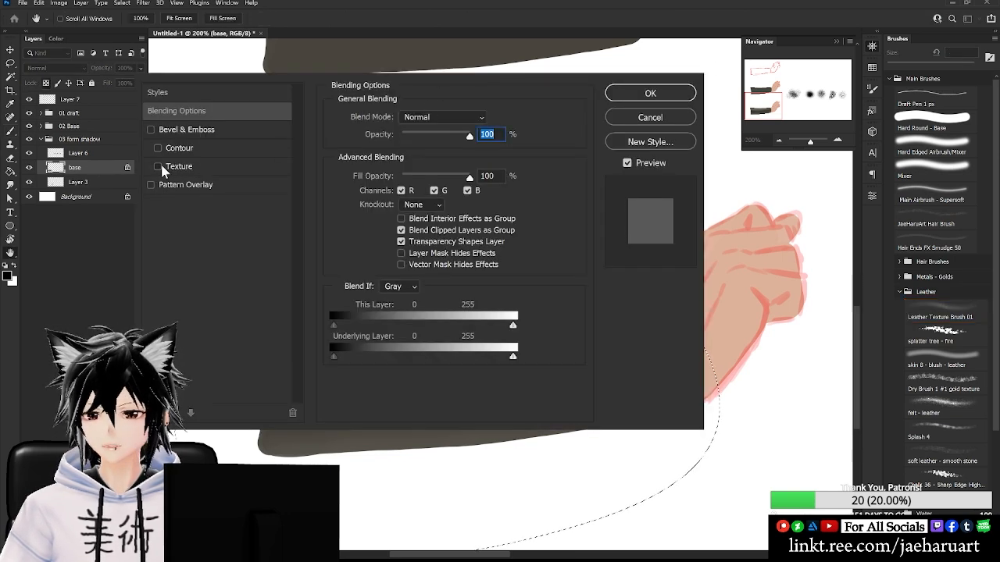
pyautogui.click(214, 165)
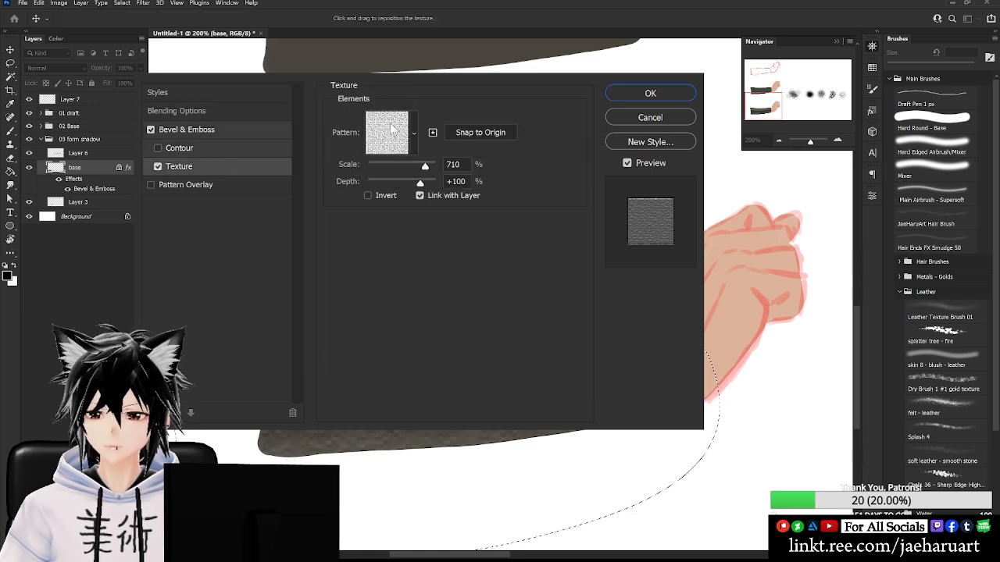
pyautogui.moveTo(416, 167); pyautogui.dragTo(394, 166)
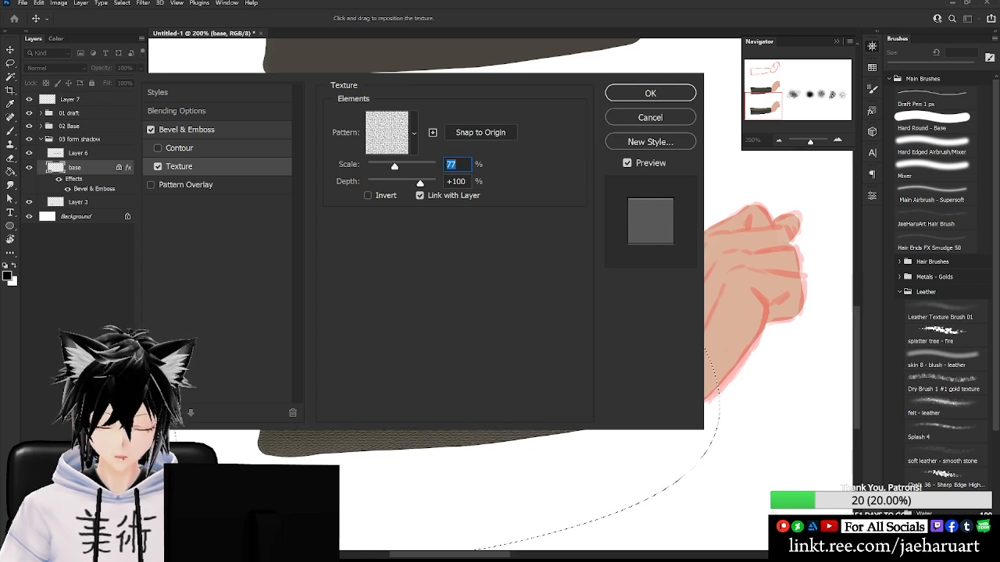
pyautogui.moveTo(401, 168); pyautogui.dragTo(403, 167)
pyautogui.moveTo(420, 182); pyautogui.dragTo(421, 185)
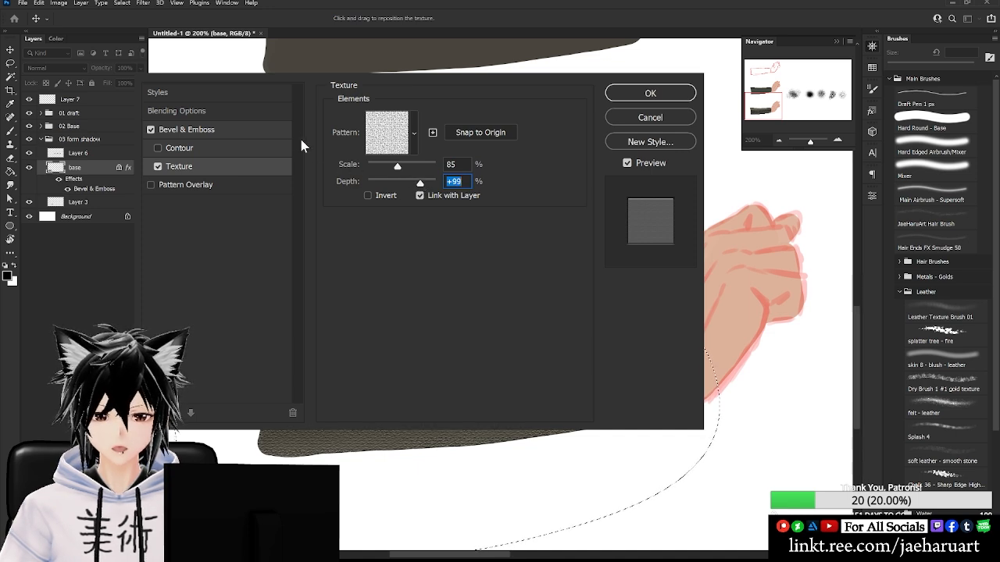
# Change the Bevel & Emboss highlight blending mode to Soft Light with the highlight opacity at 100%.
pyautogui.click(286, 131)
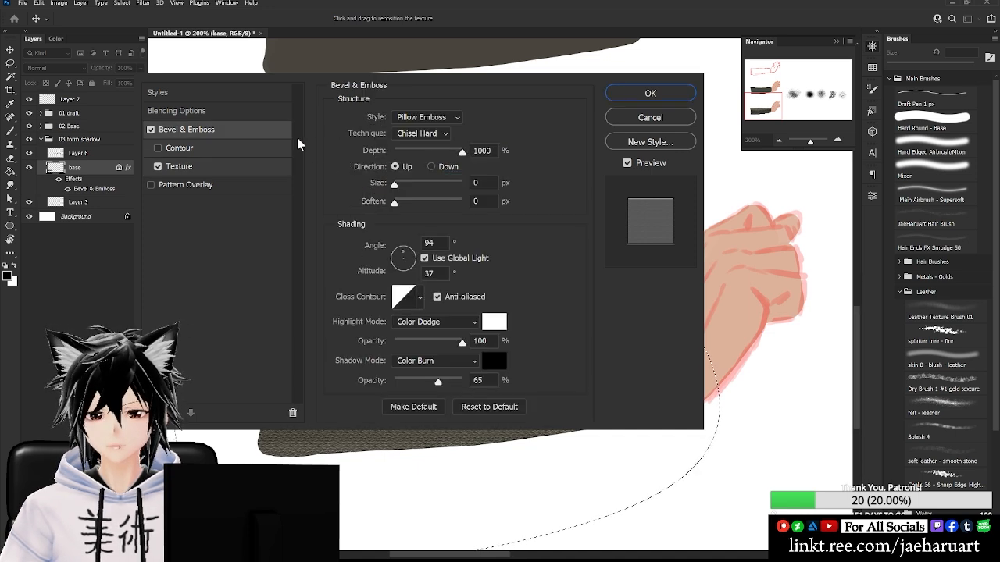
pyautogui.click(438, 342)
pyautogui.moveTo(438, 342); pyautogui.dragTo(469, 329)
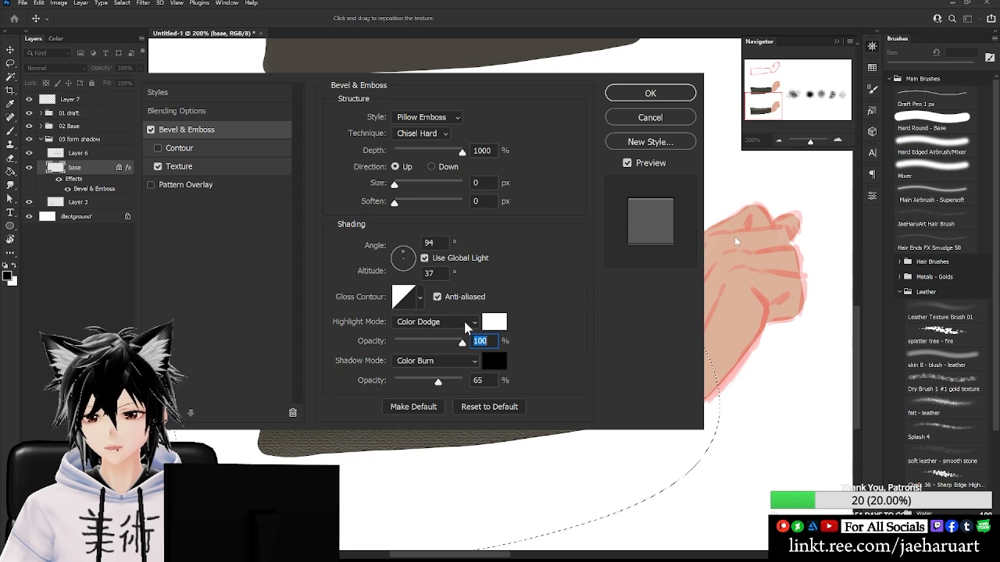
pyautogui.press('Down')
pyautogui.press('Down')
pyautogui.press('Down')
pyautogui.press('Down')
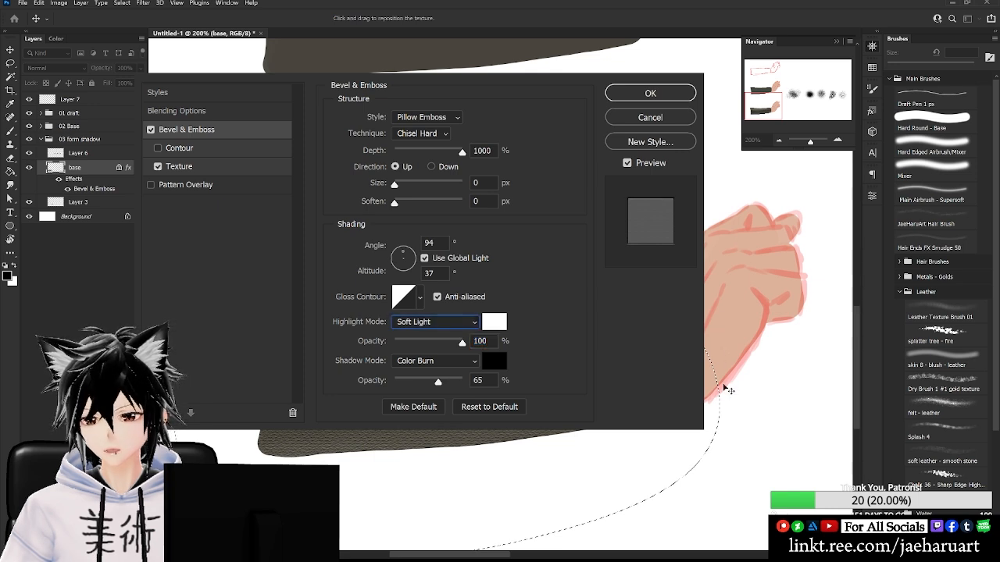
# Set the bevel's shadow mode to Soft Light at 100% opacity and its style to Emboss.
pyautogui.click(451, 363)
pyautogui.click(729, 406)
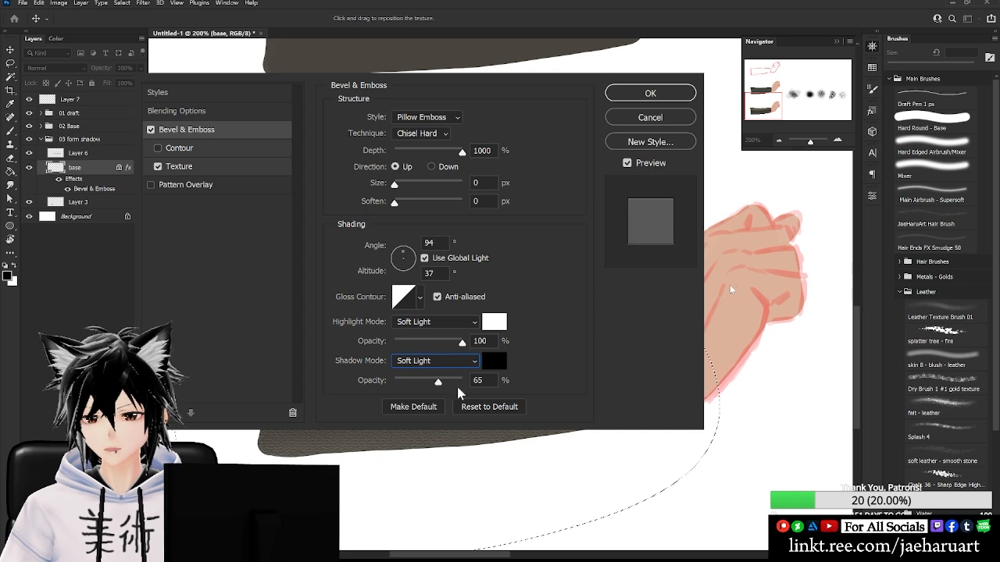
pyautogui.moveTo(438, 381); pyautogui.dragTo(496, 389)
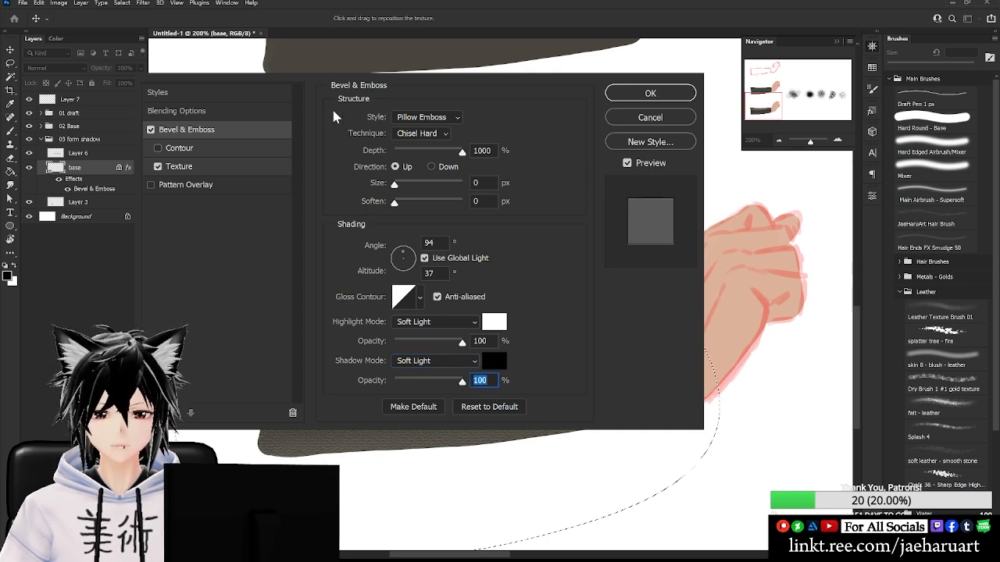
pyautogui.click(447, 117)
pyautogui.press('Up')
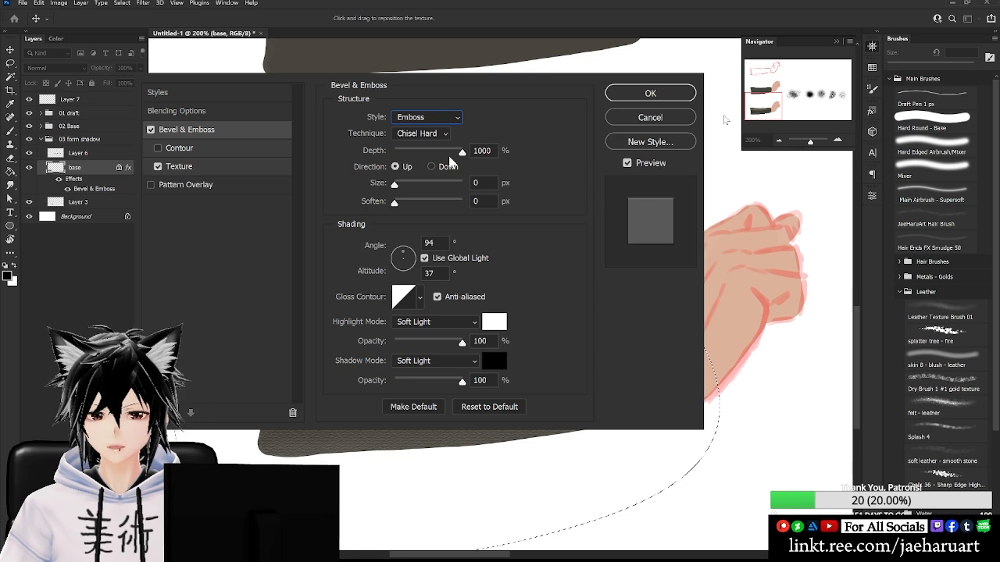
# Adjust the bevel texture to a scale of 97% and a depth of +215%.
pyautogui.click(261, 167)
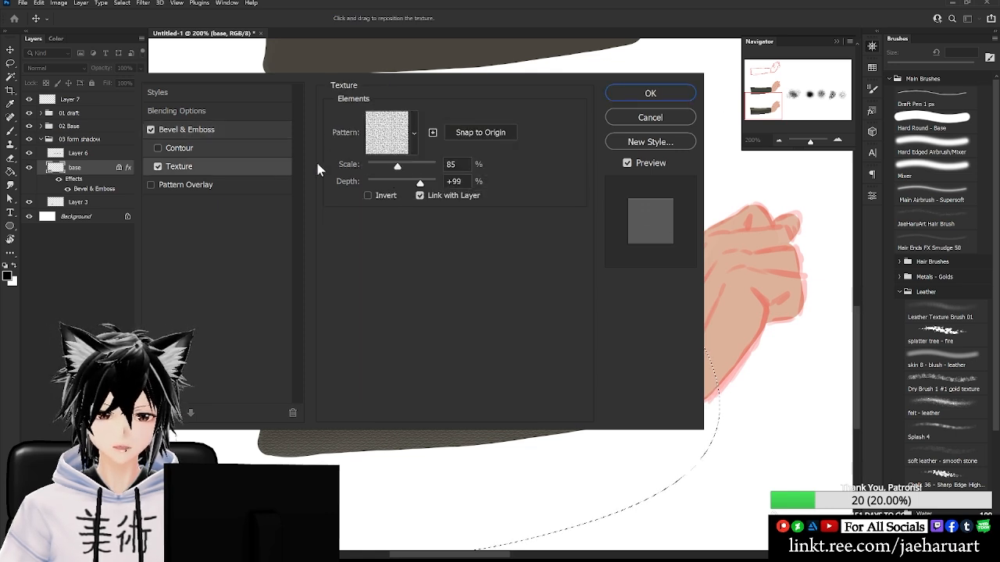
pyautogui.click(409, 164)
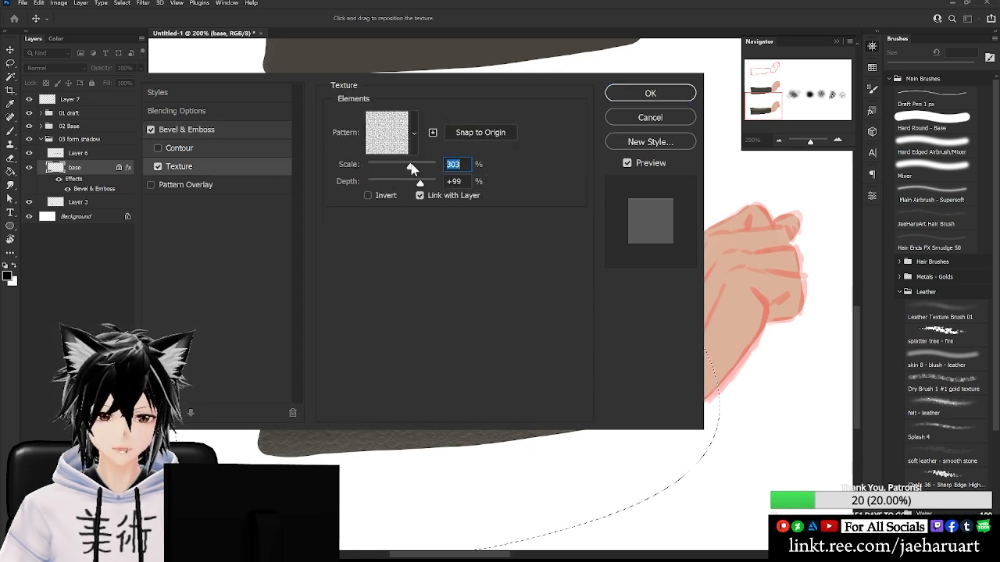
pyautogui.moveTo(412, 167); pyautogui.dragTo(731, 140)
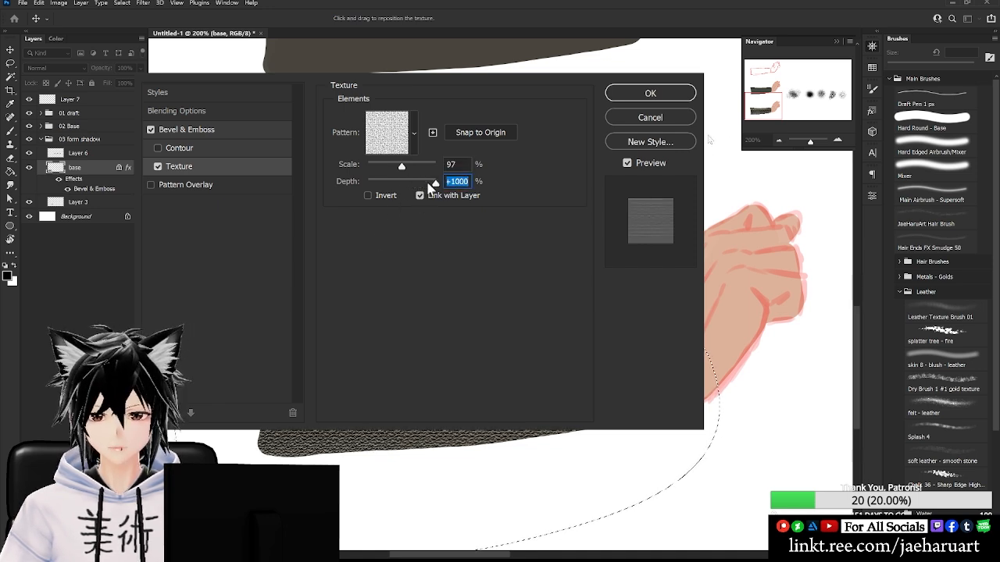
pyautogui.moveTo(432, 185); pyautogui.dragTo(423, 185)
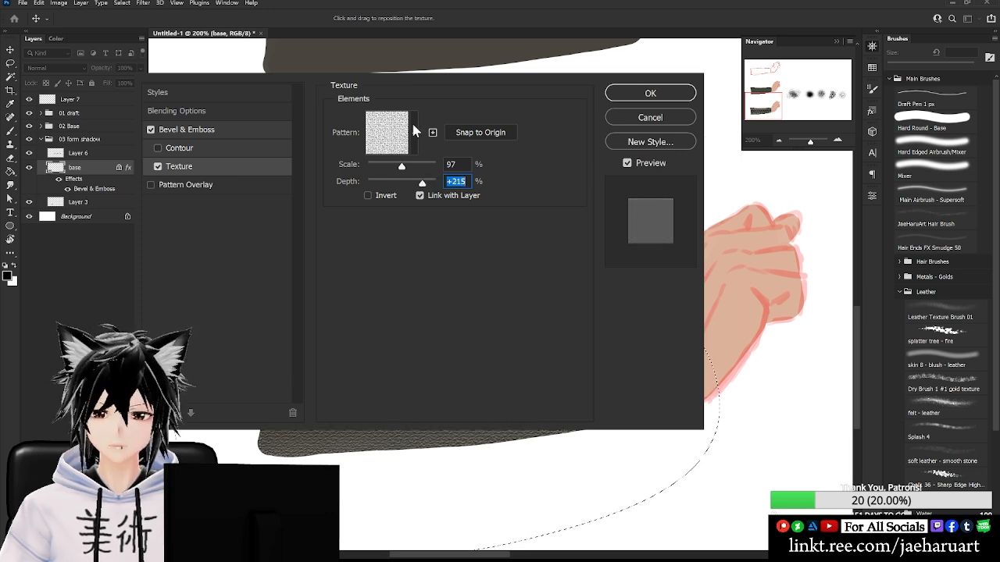
# Try several texture patterns on the sleeve, choose the fine vertically ribbed weave and apply the layer style.
pyautogui.click(415, 132)
pyautogui.click(382, 278)
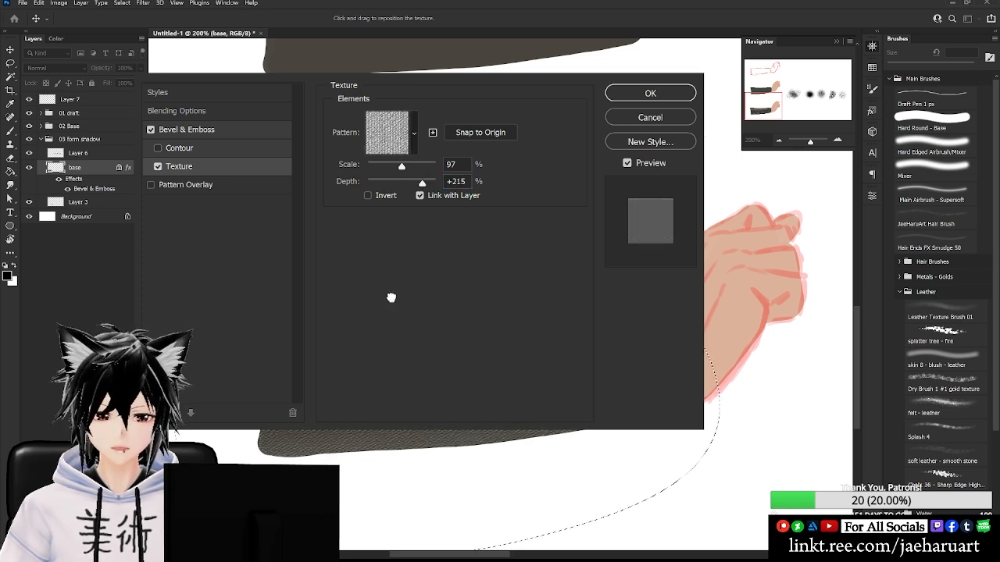
pyautogui.click(391, 297)
pyautogui.click(390, 317)
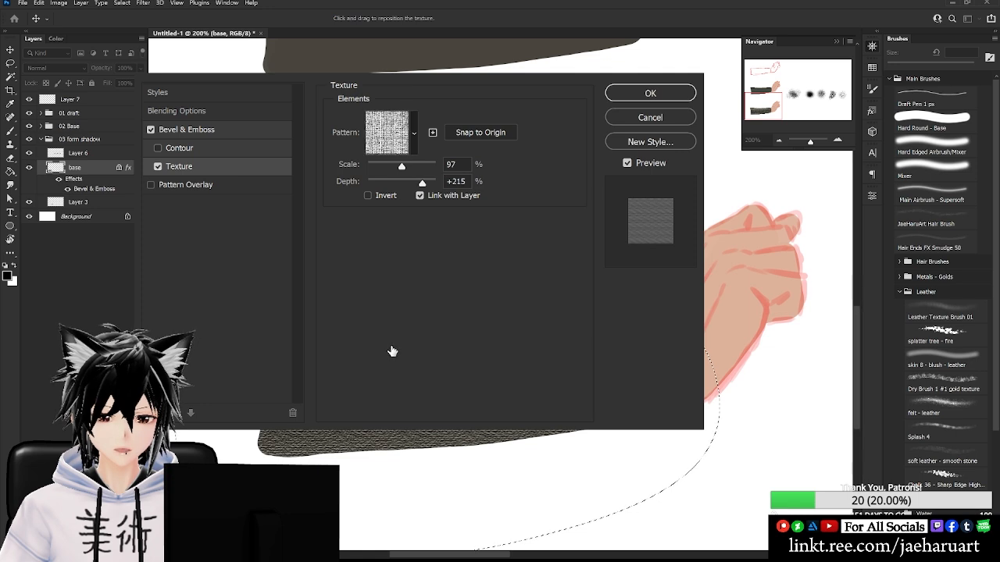
pyautogui.click(390, 350)
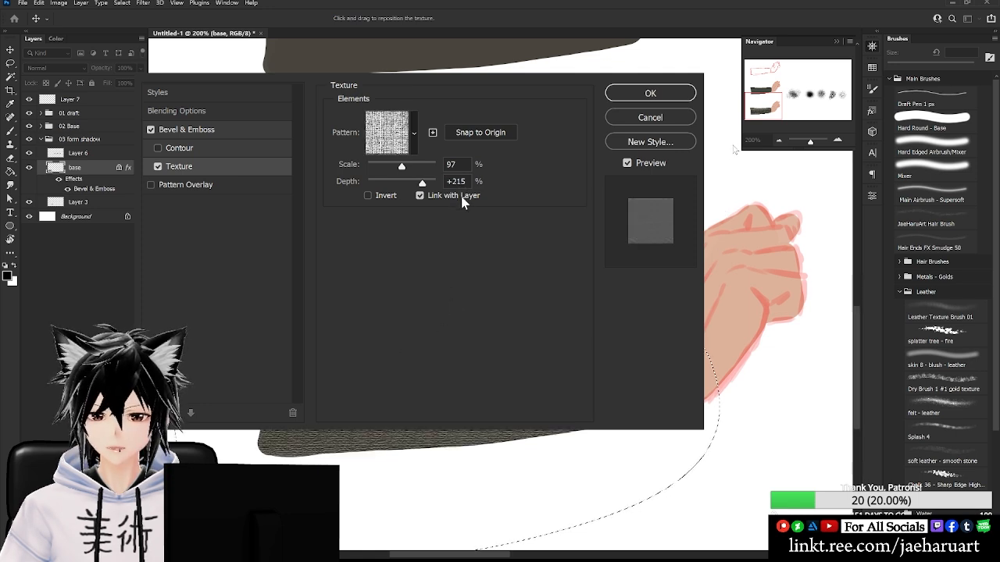
pyautogui.click(398, 271)
pyautogui.click(394, 315)
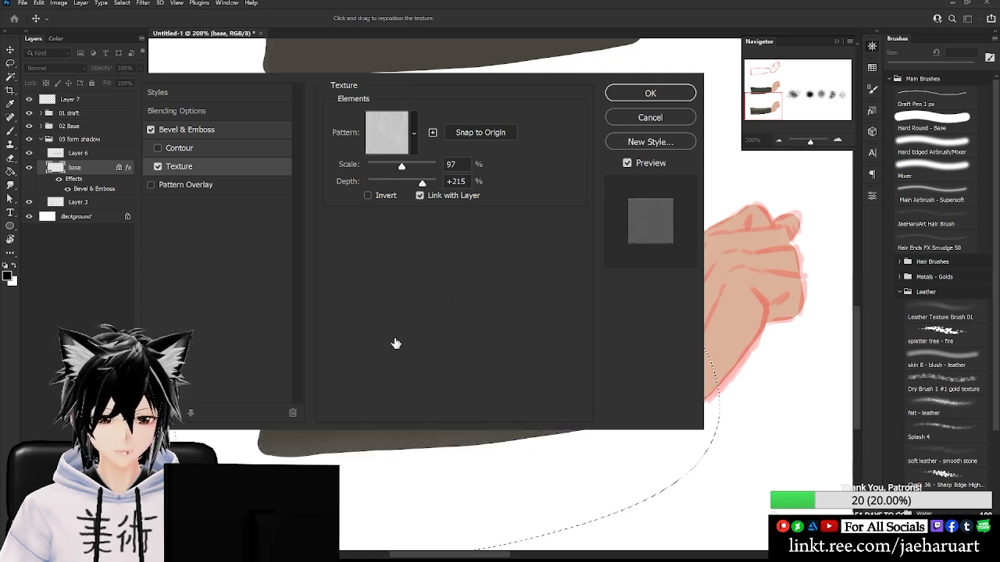
pyautogui.click(396, 344)
pyautogui.click(398, 368)
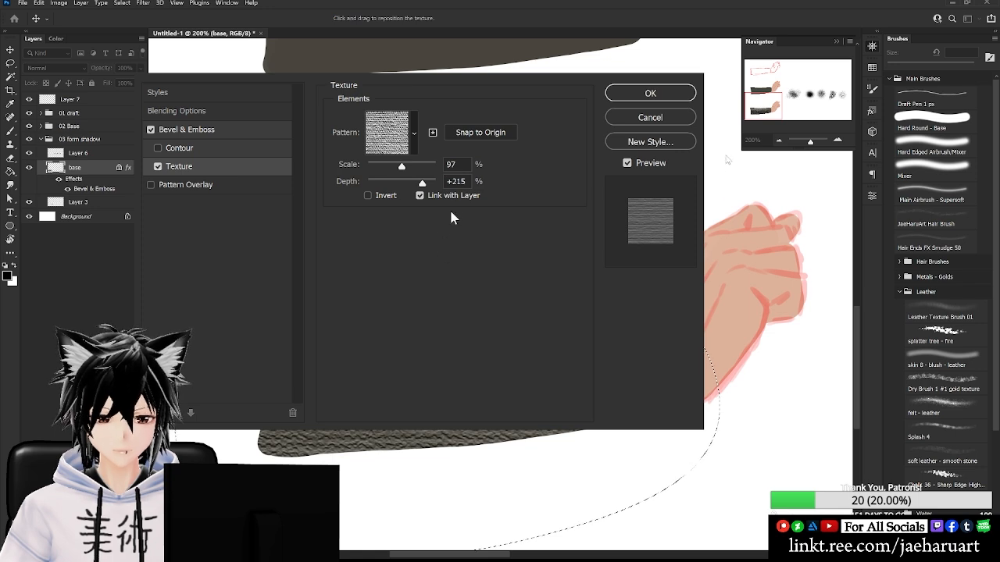
pyautogui.click(393, 287)
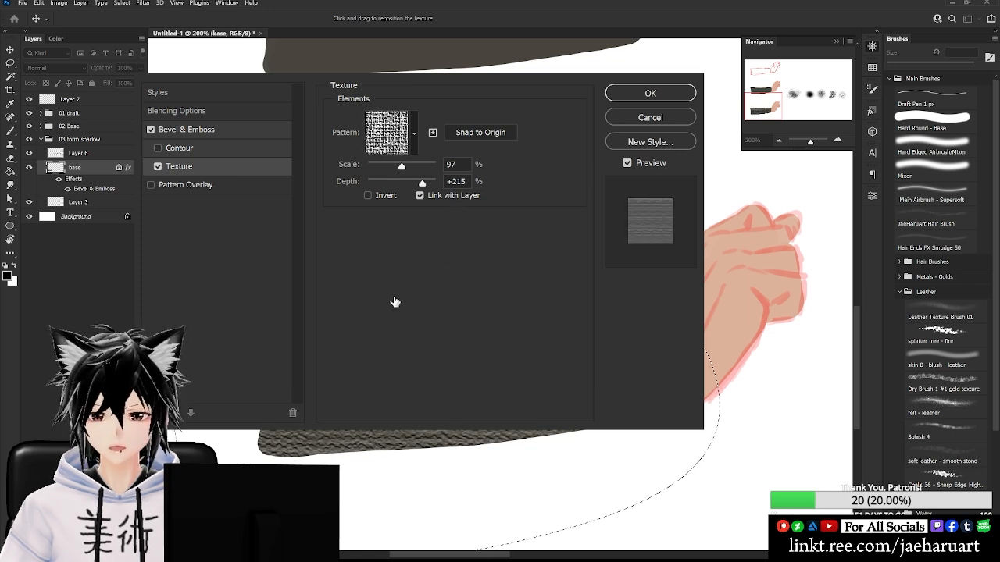
pyautogui.click(393, 298)
pyautogui.click(389, 325)
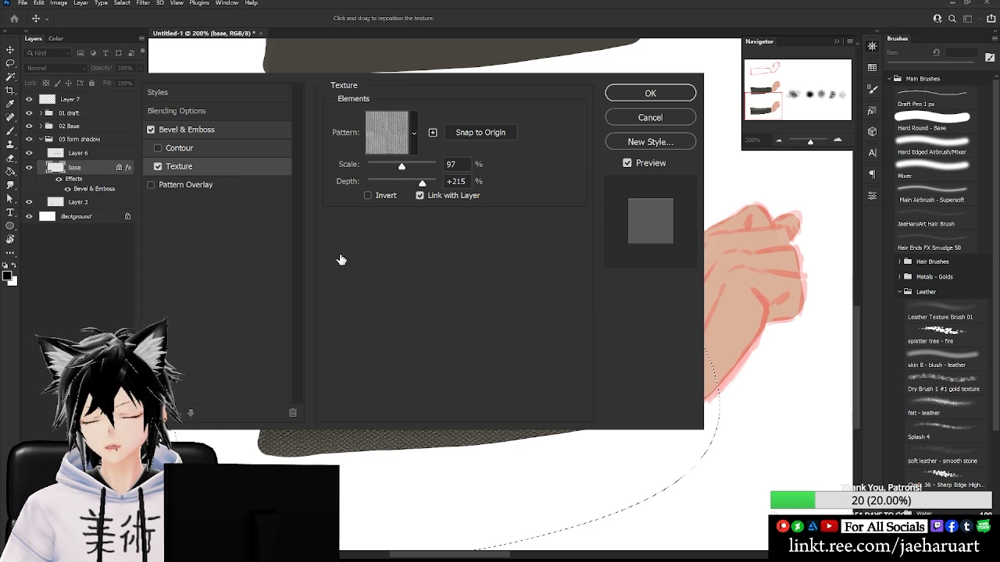
pyautogui.click(683, 92)
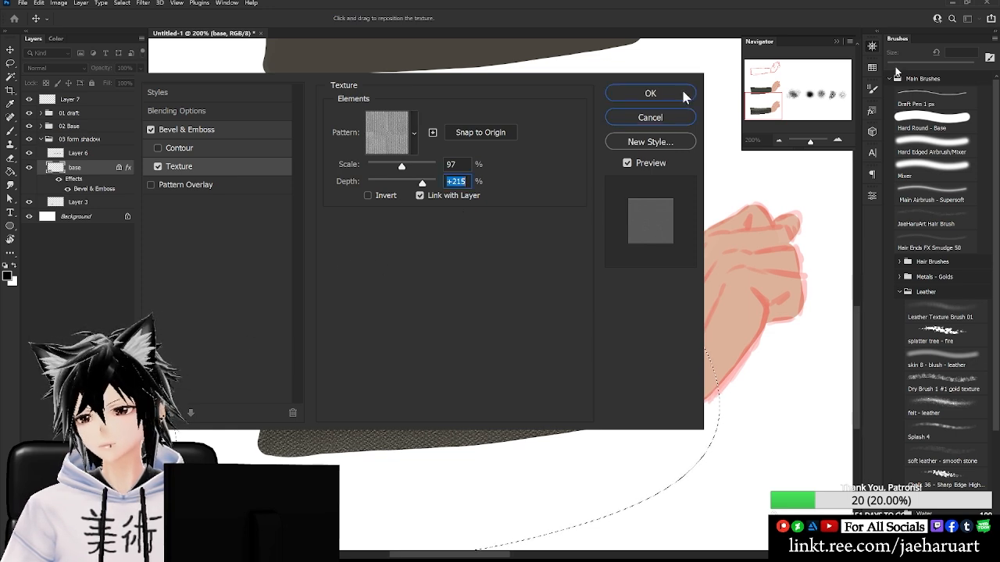
pyautogui.click(625, 94)
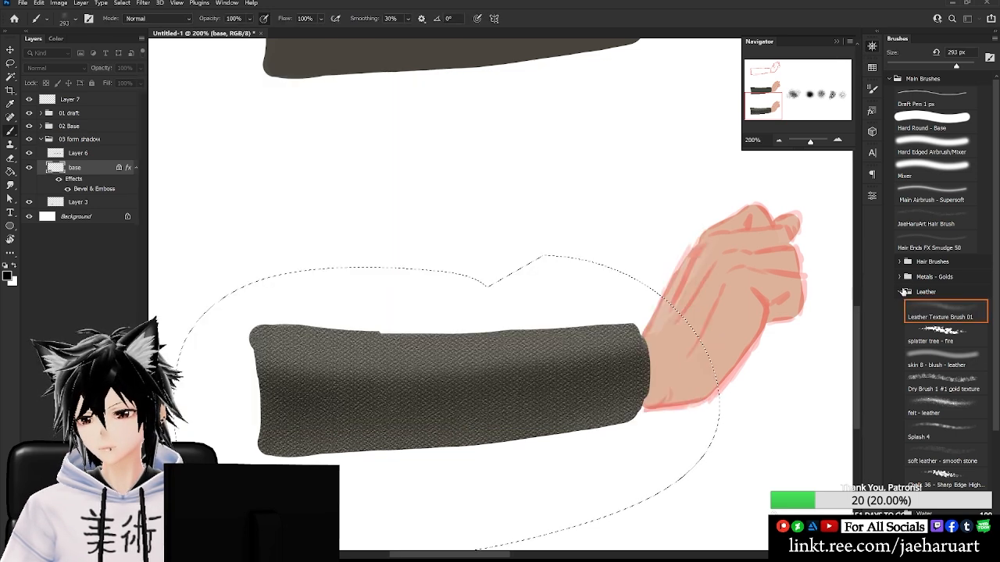
# Examine the sleeve's woven texture up close and from farther out beside the untextured arm.
pyautogui.click(779, 142)
pyautogui.click(779, 142)
pyautogui.click(838, 140)
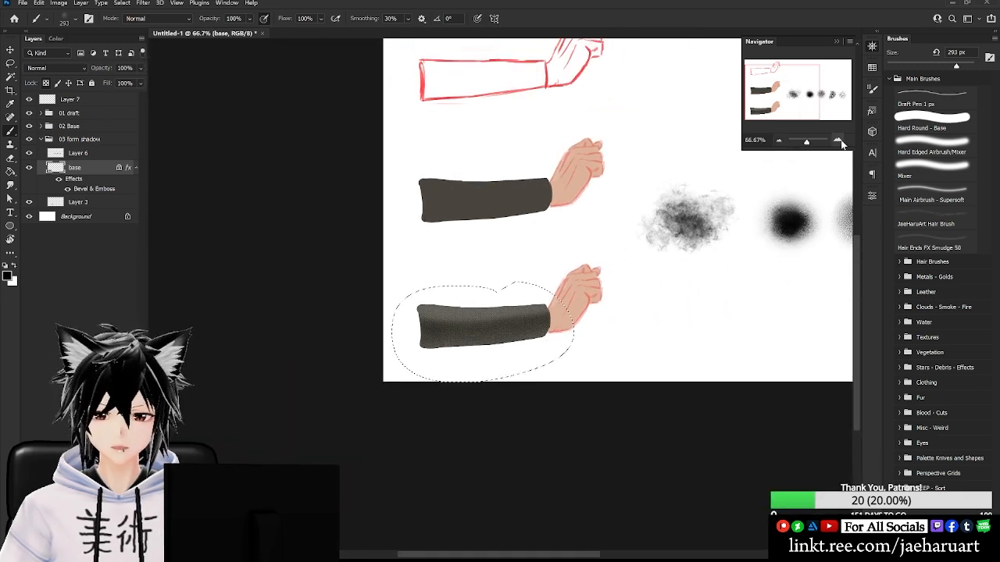
pyautogui.click(837, 140)
pyautogui.click(779, 141)
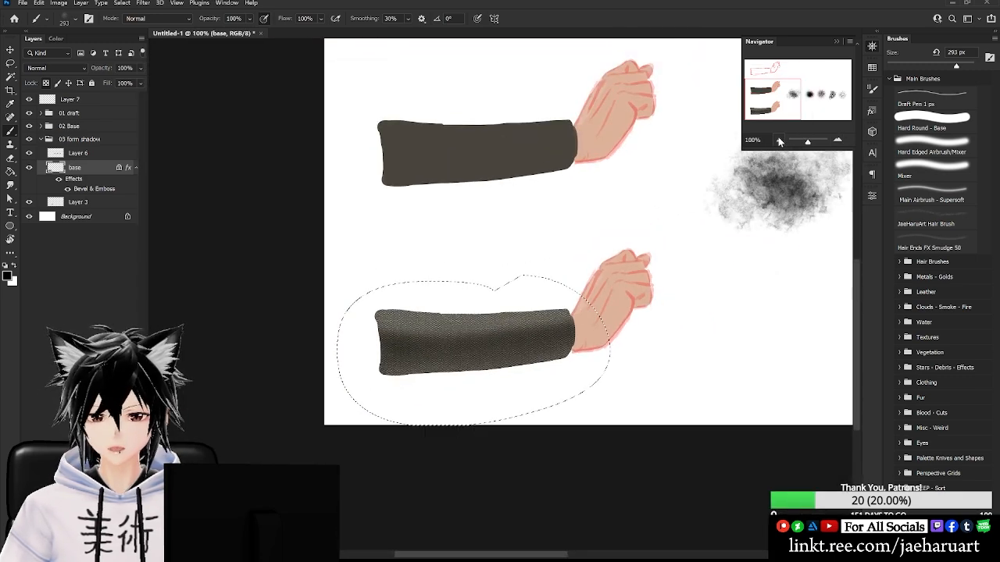
pyautogui.click(837, 140)
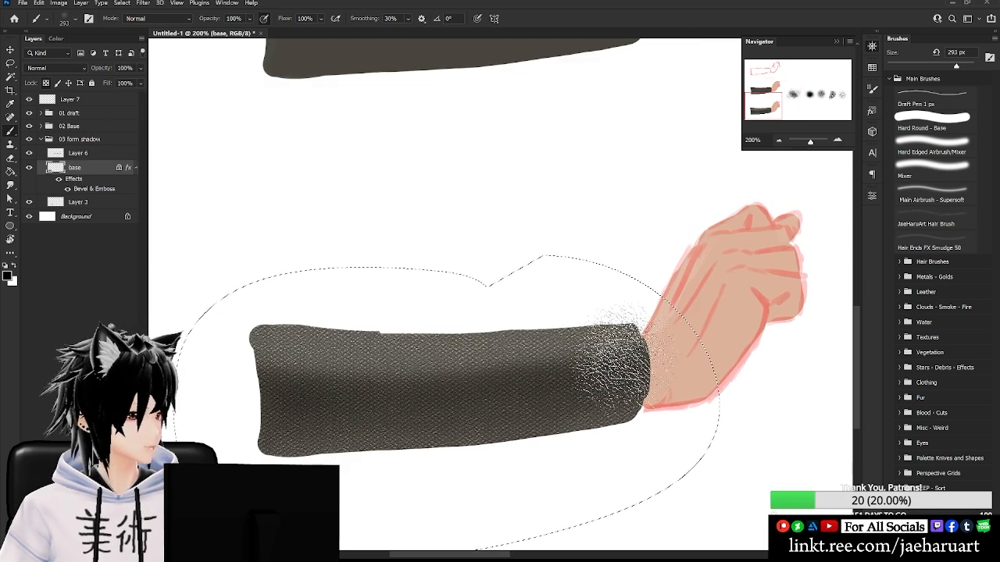
pyautogui.click(778, 140)
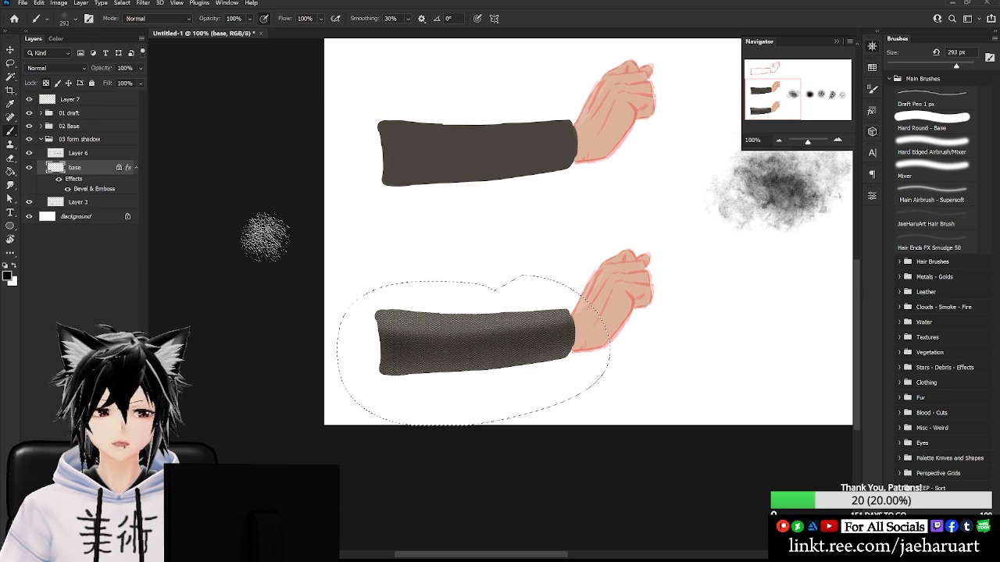